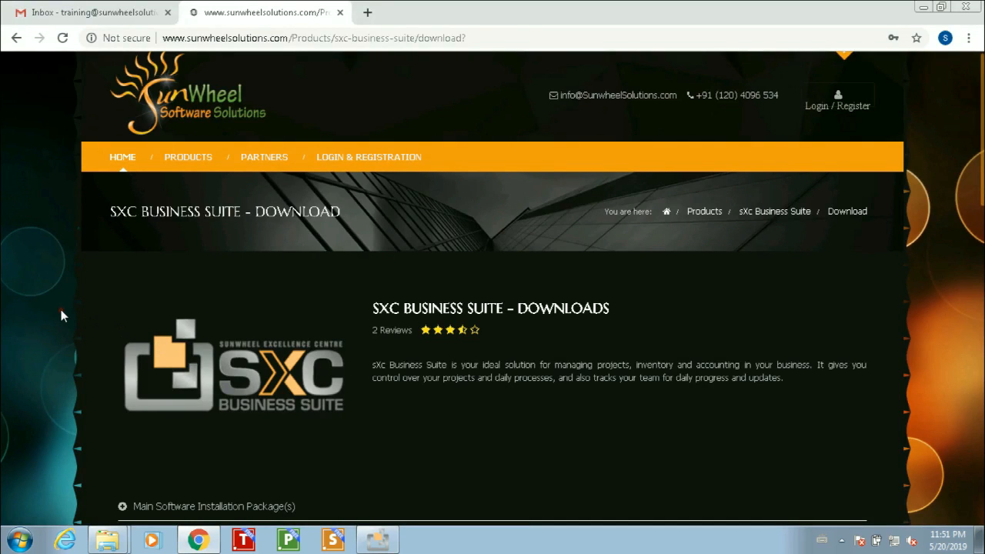
Open the Document Formats page from the Document Printing Formats section under Additional Useful Links & Files
scroll(60, 309, down, 4)
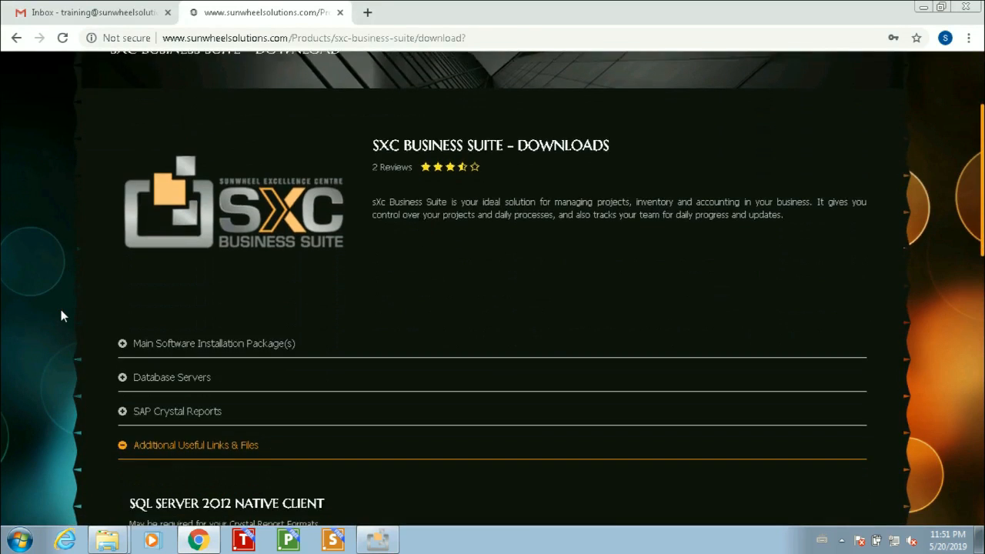
scroll(61, 309, down, 2)
scroll(61, 309, up, 1)
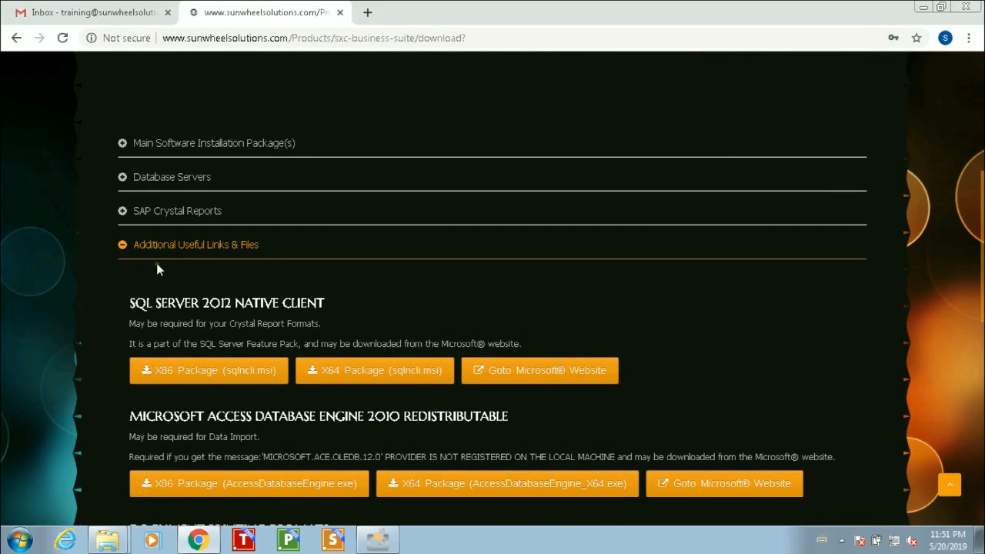
scroll(107, 277, down, 3)
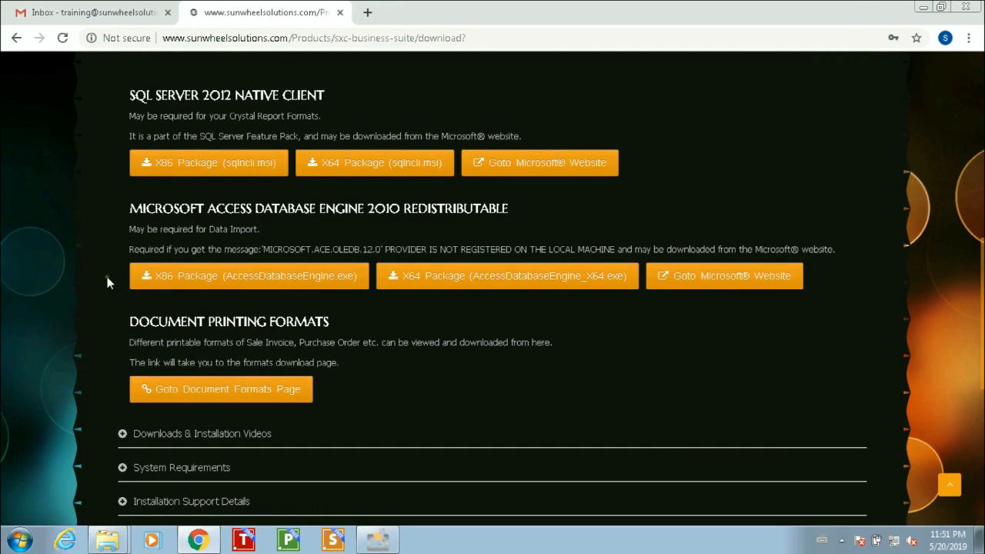
click(198, 392)
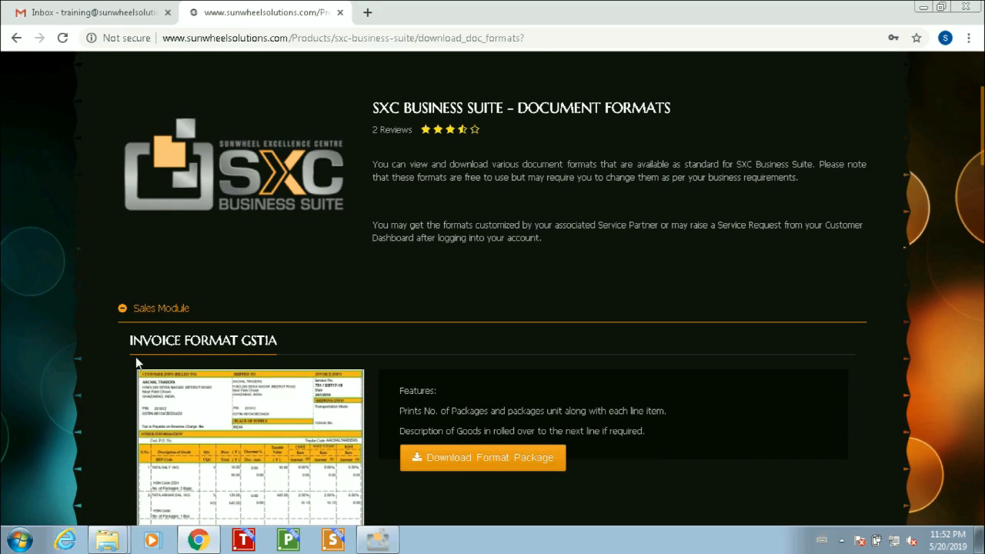
Examine the Sales Module invoice formats from GST1A to GST3CA, including the listed features of each
scroll(135, 357, down, 3)
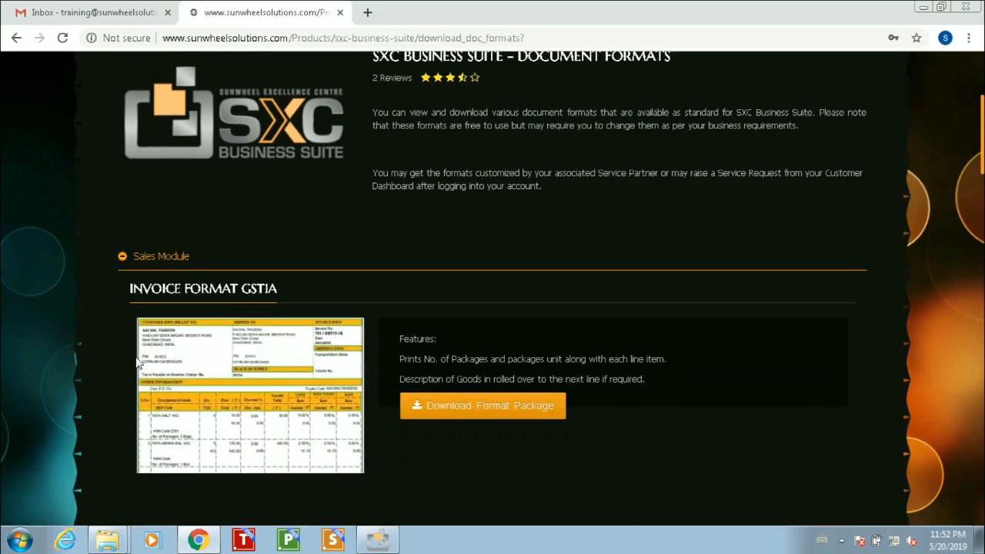
scroll(136, 356, down, 1)
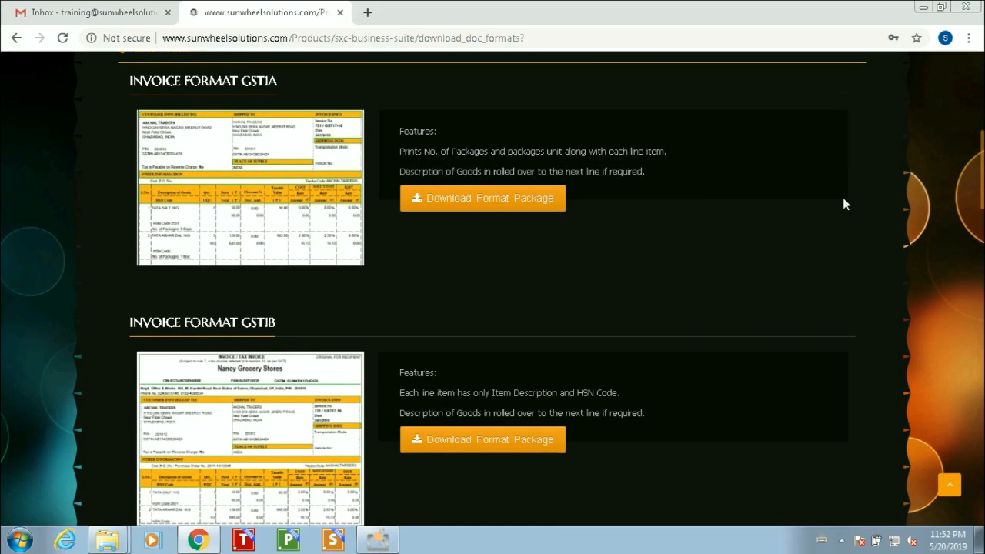
scroll(843, 199, up, 1)
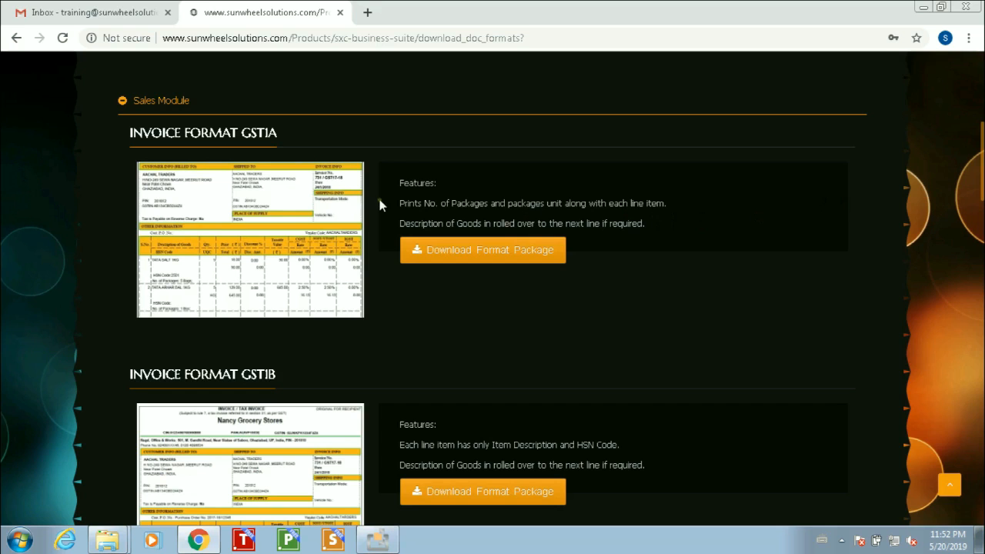
drag(393, 181, 684, 218)
click(771, 220)
scroll(771, 219, down, 3)
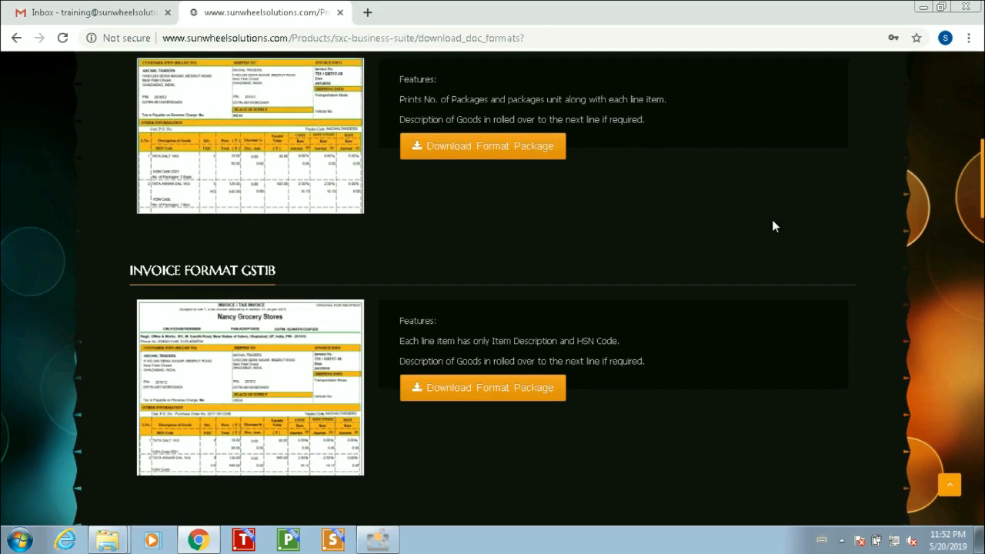
scroll(772, 219, down, 2)
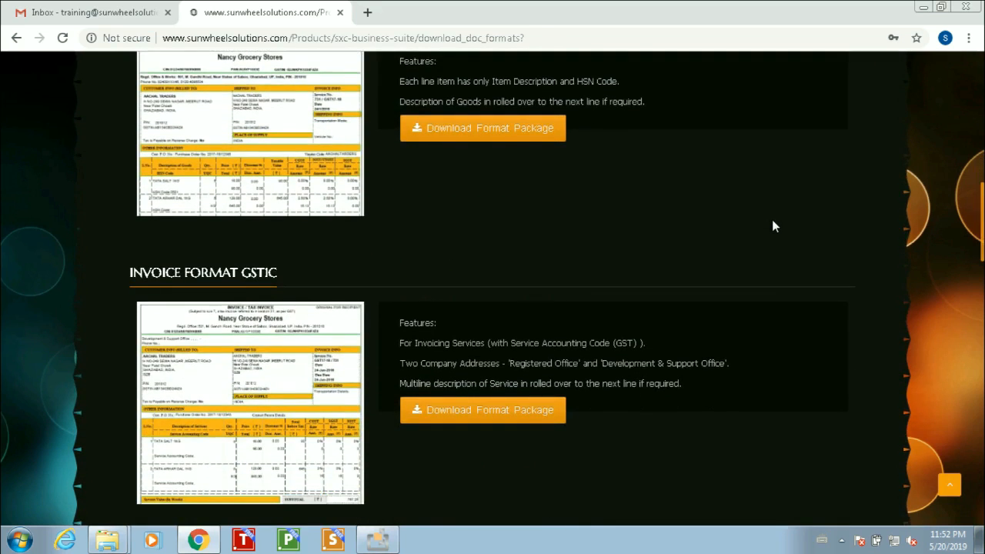
scroll(772, 220, down, 1)
scroll(772, 219, down, 3)
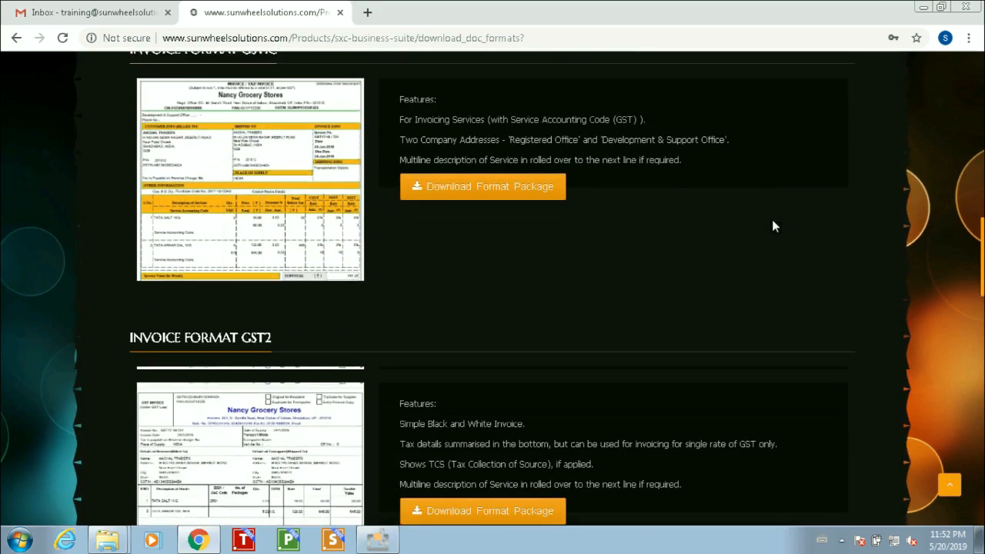
scroll(772, 219, down, 1)
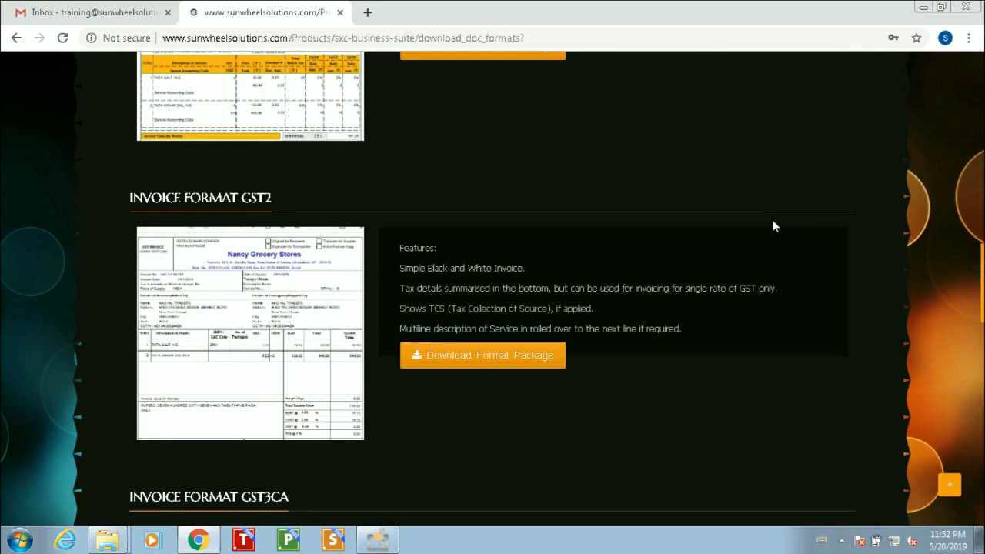
scroll(772, 219, down, 1)
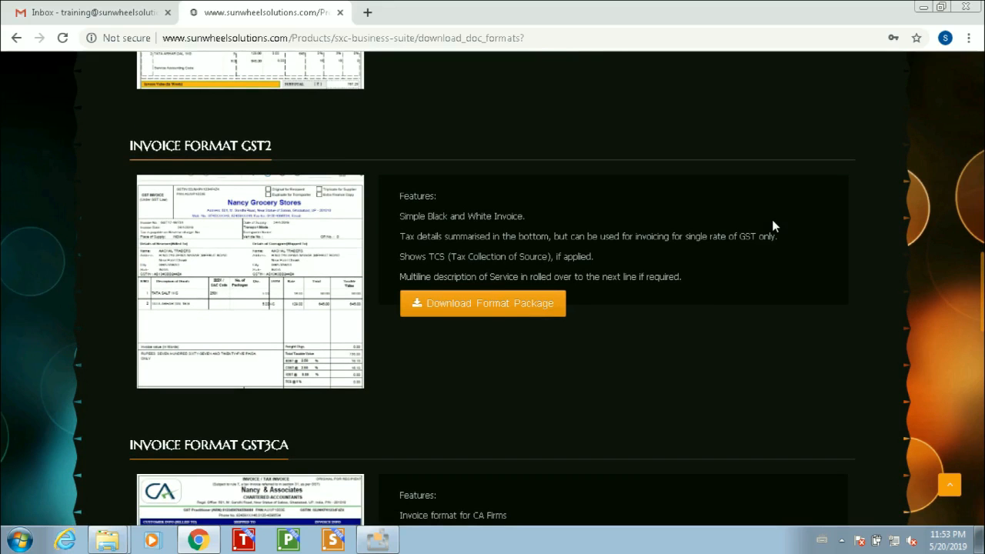
scroll(772, 219, down, 2)
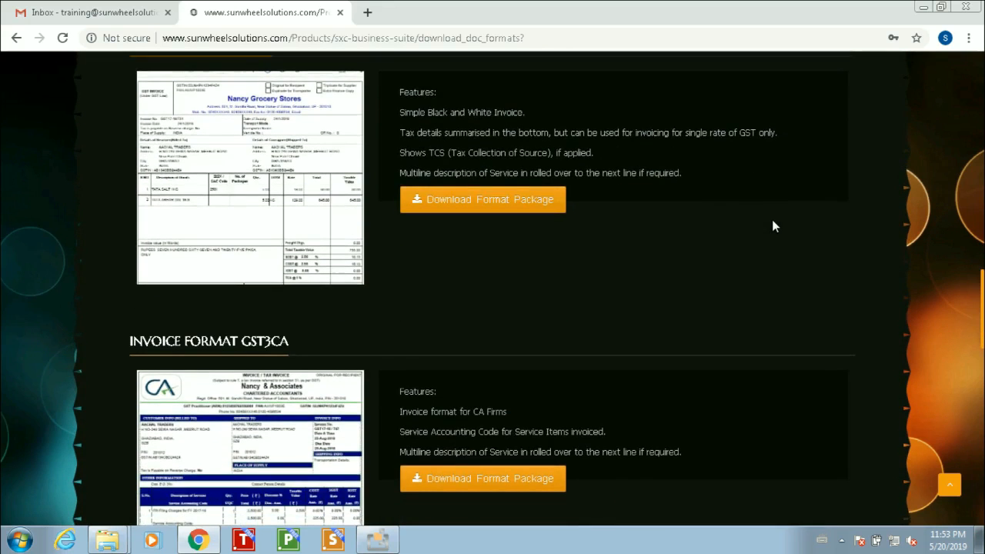
Compare the GST2, GST3CA and GST4RETAIL1 invoice formats by their previews and features
scroll(771, 219, up, 4)
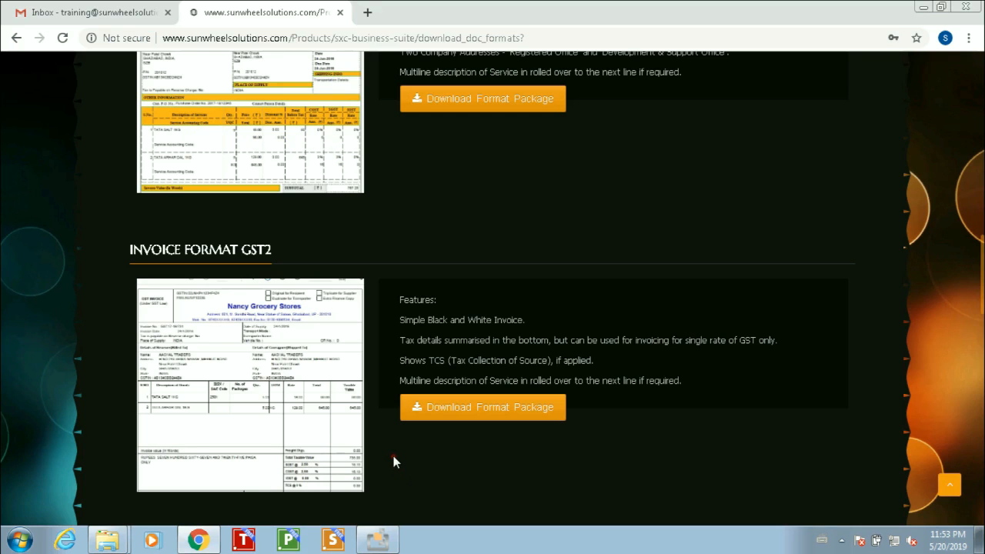
scroll(393, 460, down, 1)
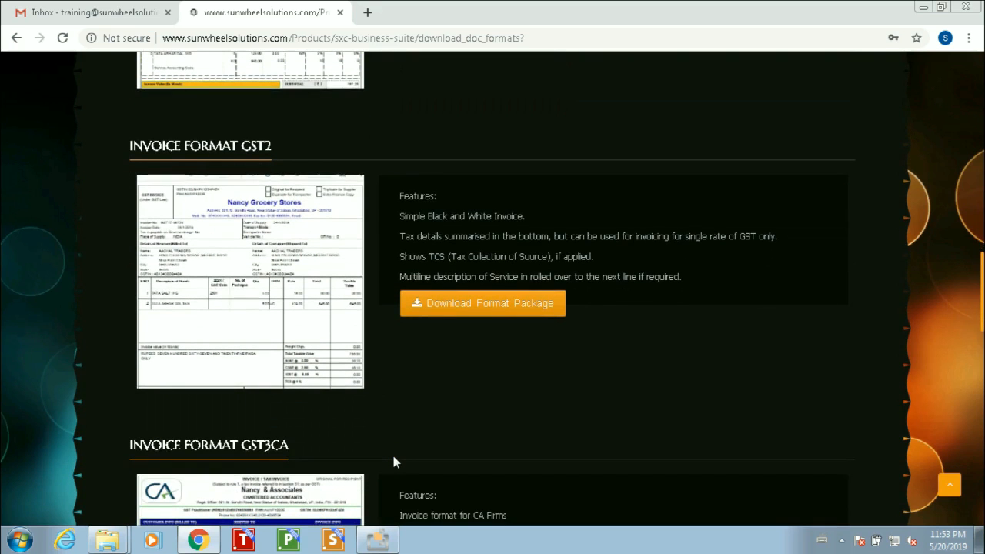
scroll(393, 458, down, 2)
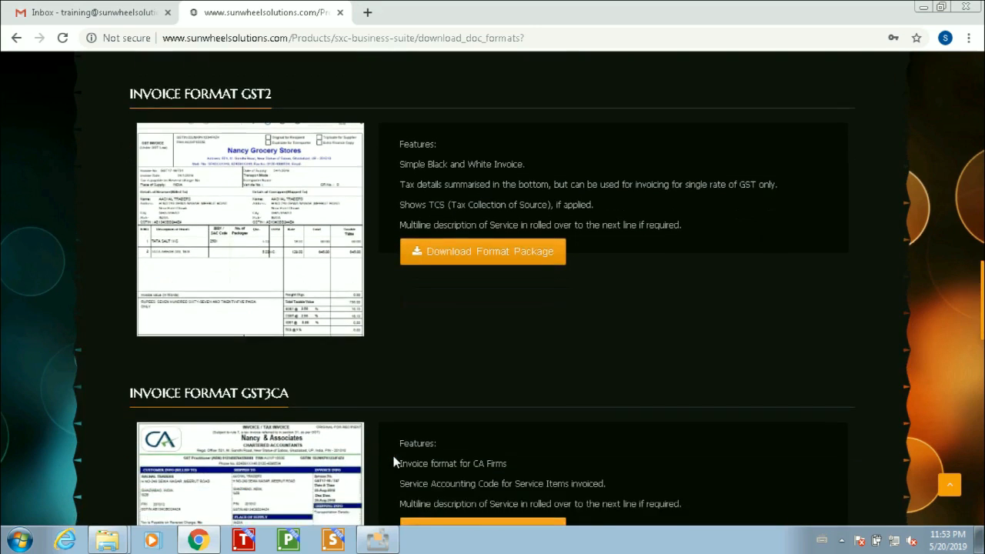
scroll(393, 460, down, 1)
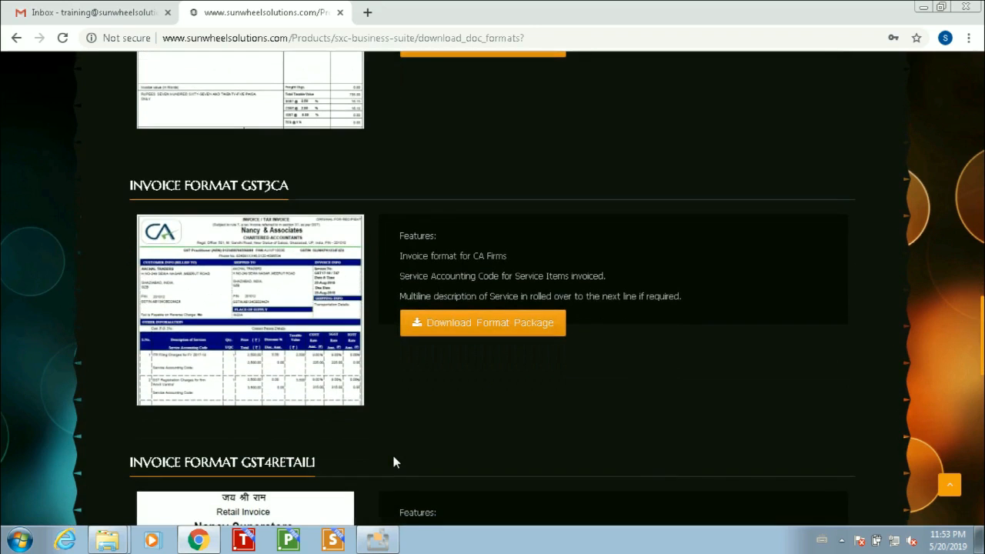
scroll(393, 460, down, 2)
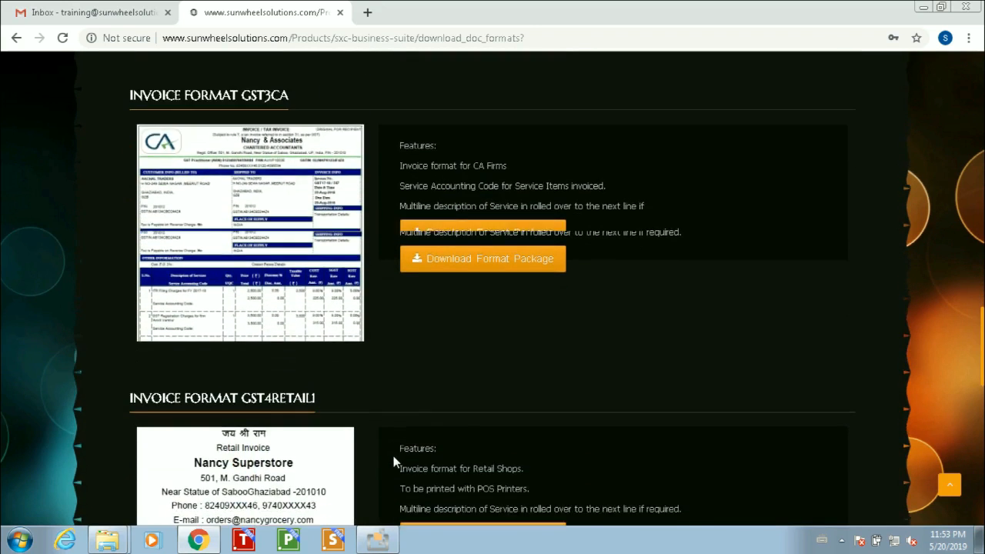
scroll(393, 460, down, 1)
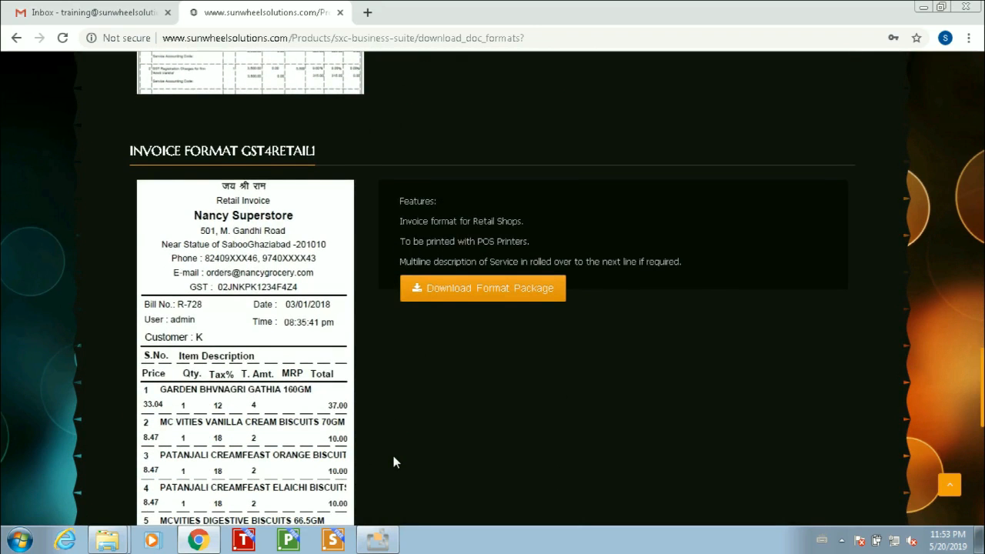
scroll(393, 460, down, 1)
Download the format package for Invoice Format GST1B
scroll(393, 460, up, 8)
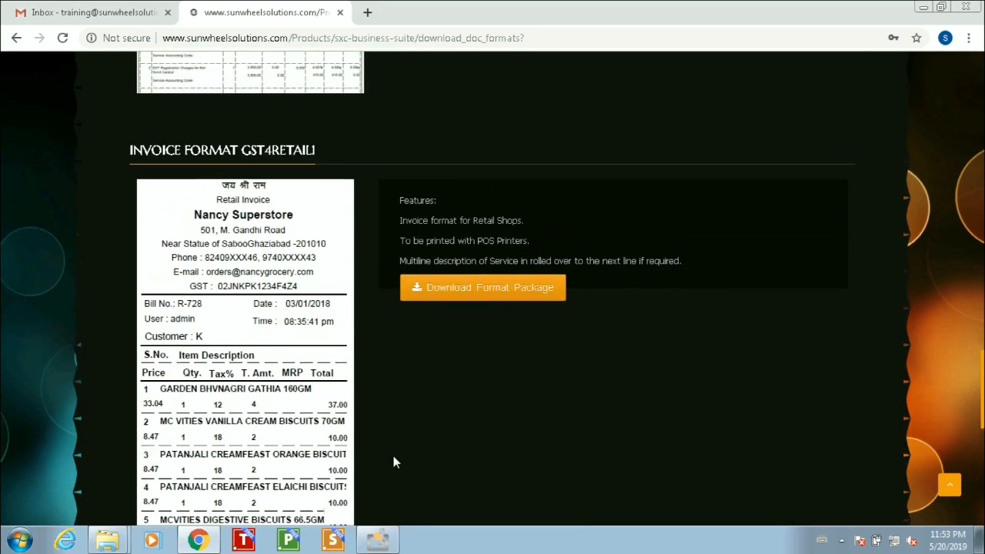
scroll(393, 461, up, 3)
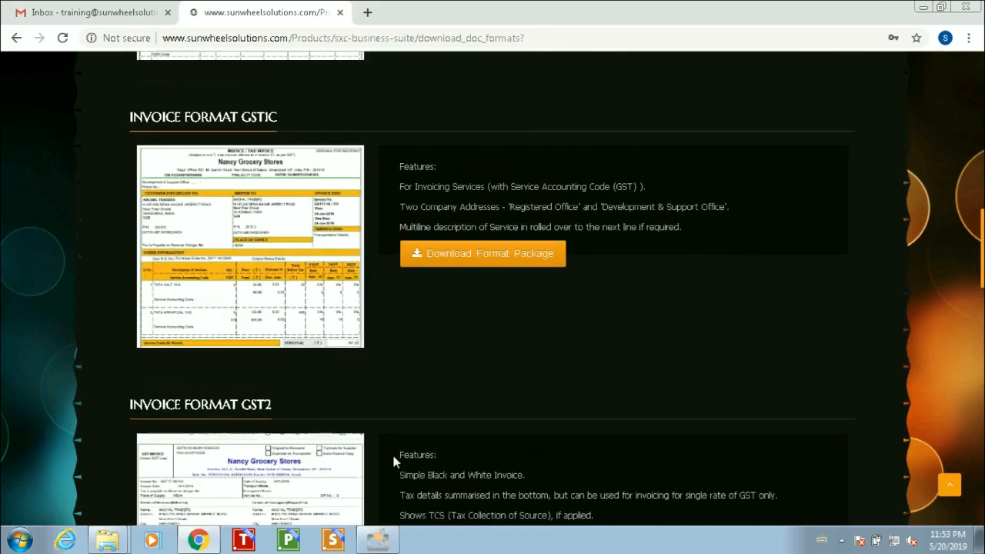
scroll(394, 456, up, 1)
scroll(393, 462, up, 1)
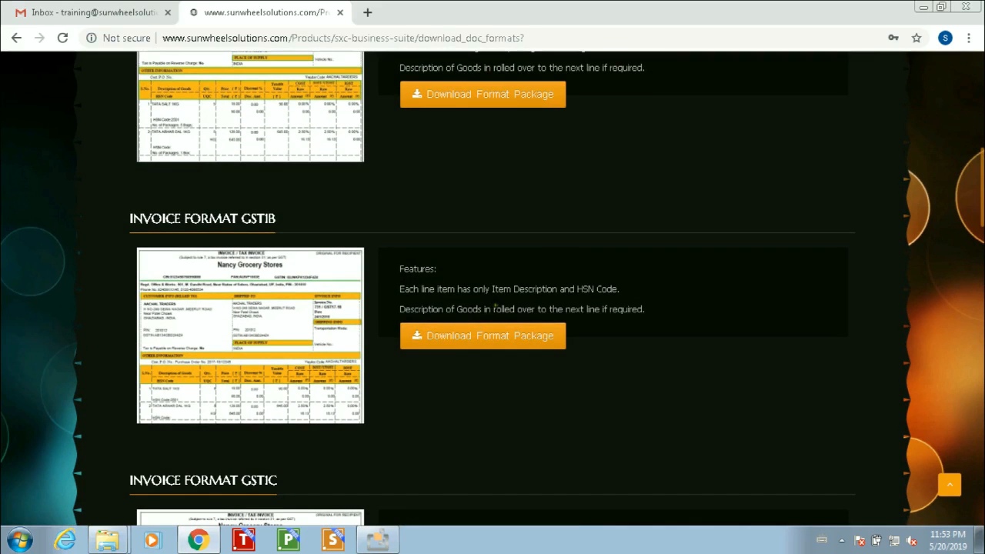
click(482, 333)
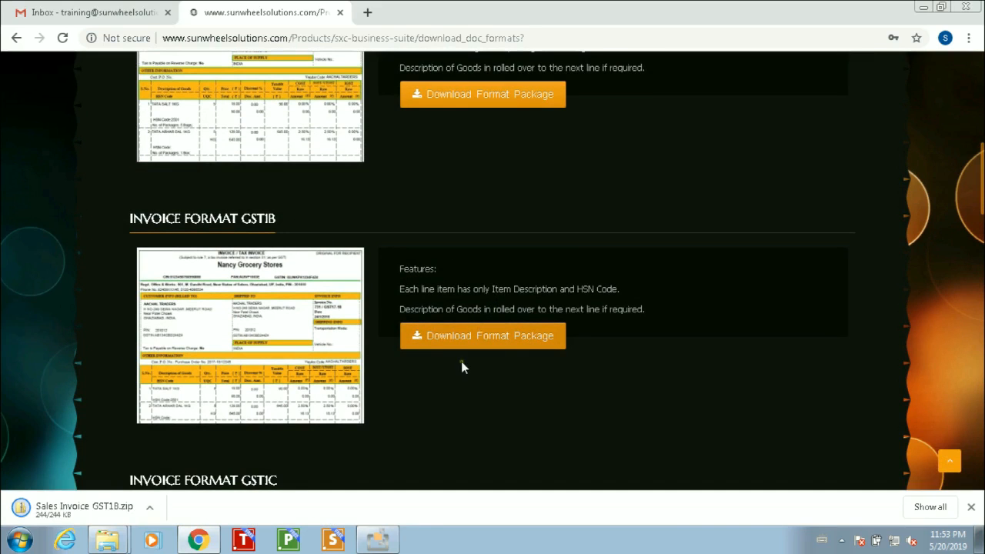
Show the downloaded Sales Invoice GST1B.zip in its containing folder
click(150, 506)
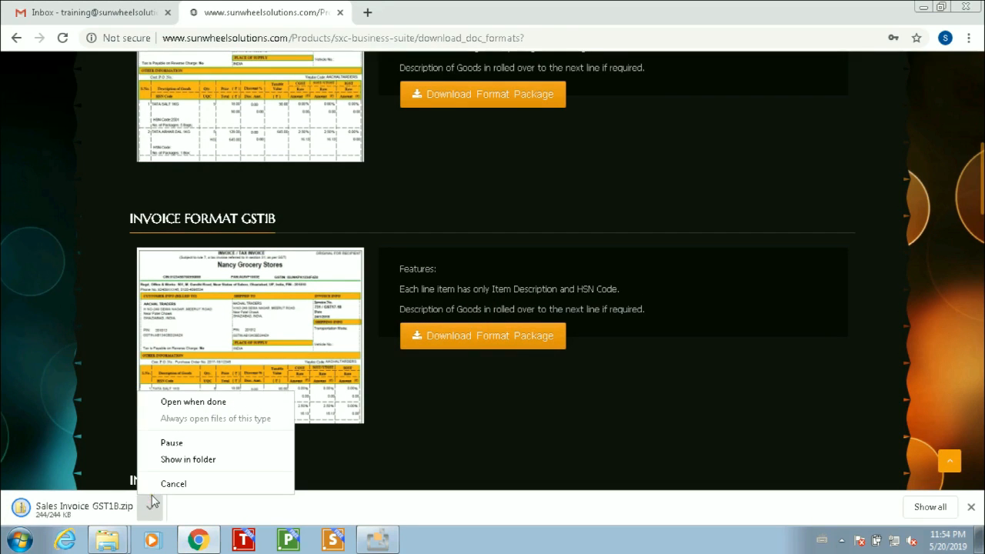
click(172, 462)
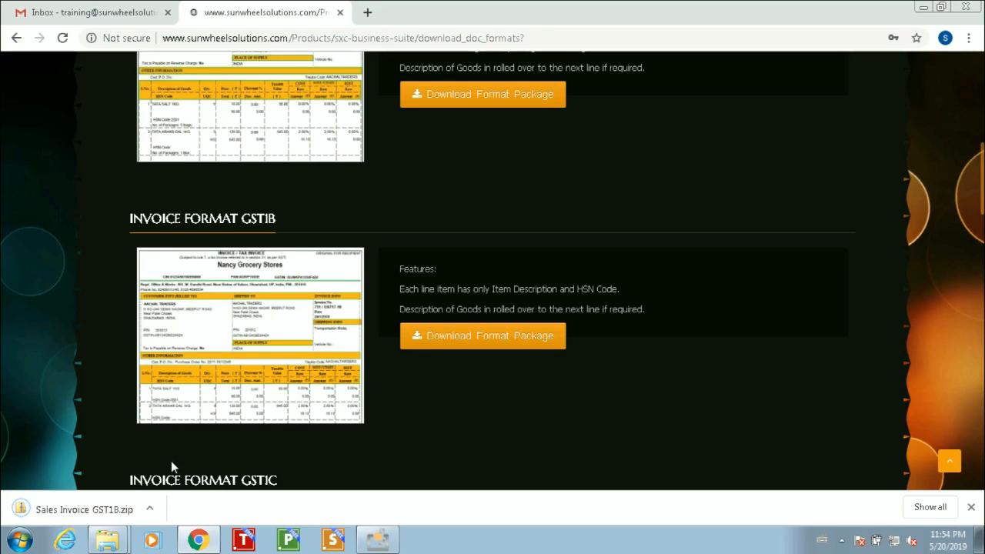
click(150, 509)
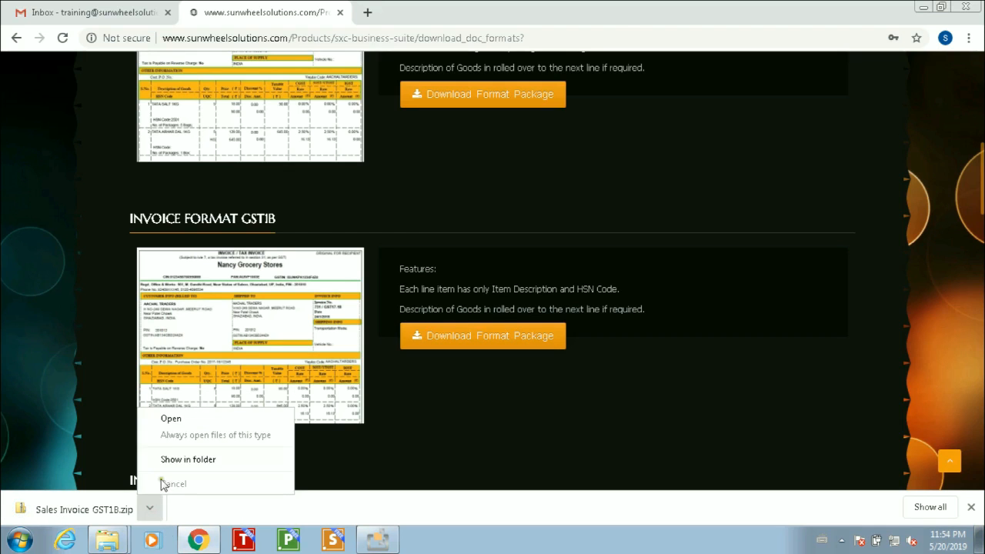
click(171, 459)
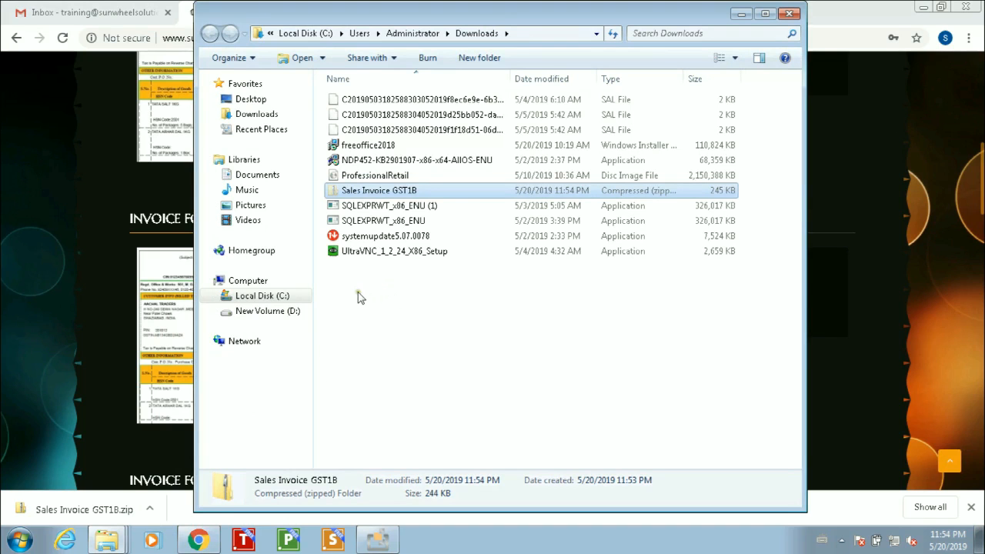
Paste the Sales Invoice GST1B archive into the SXCBS folder on New Volume (D:)
click(291, 312)
double_click(358, 130)
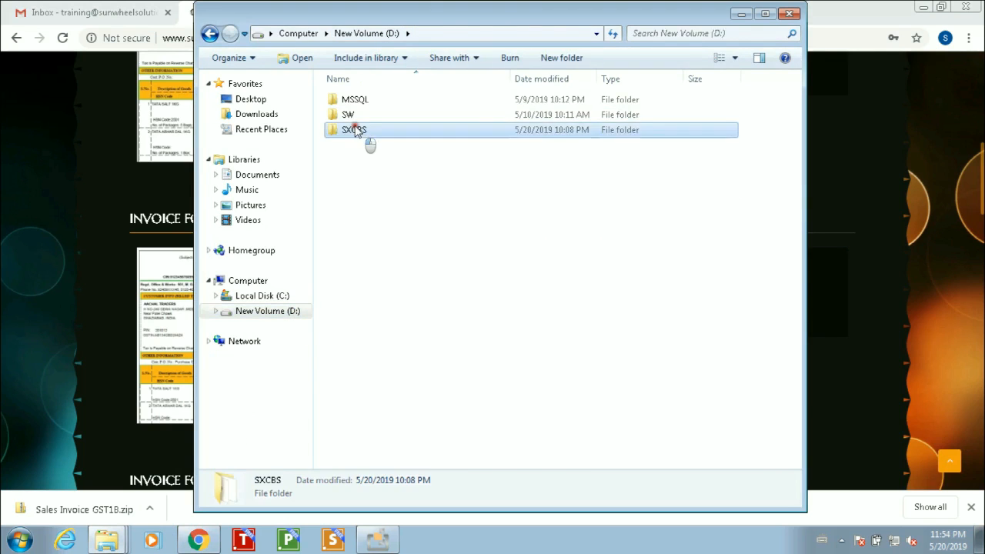
key(ctrl+v)
click(370, 275)
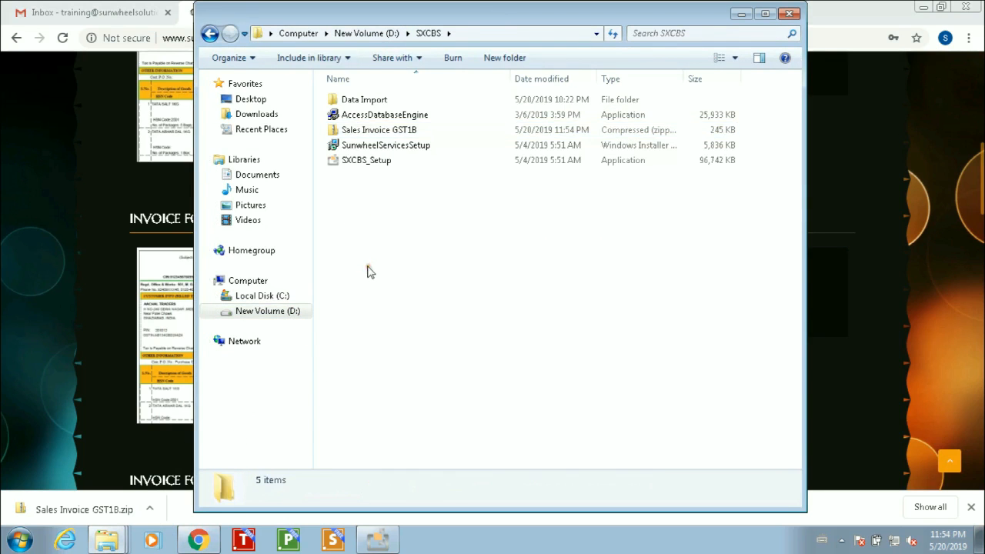
Extract the Sales Invoice GST1B archive to D:\SXCBS\Sales Invoice GST1B
click(365, 136)
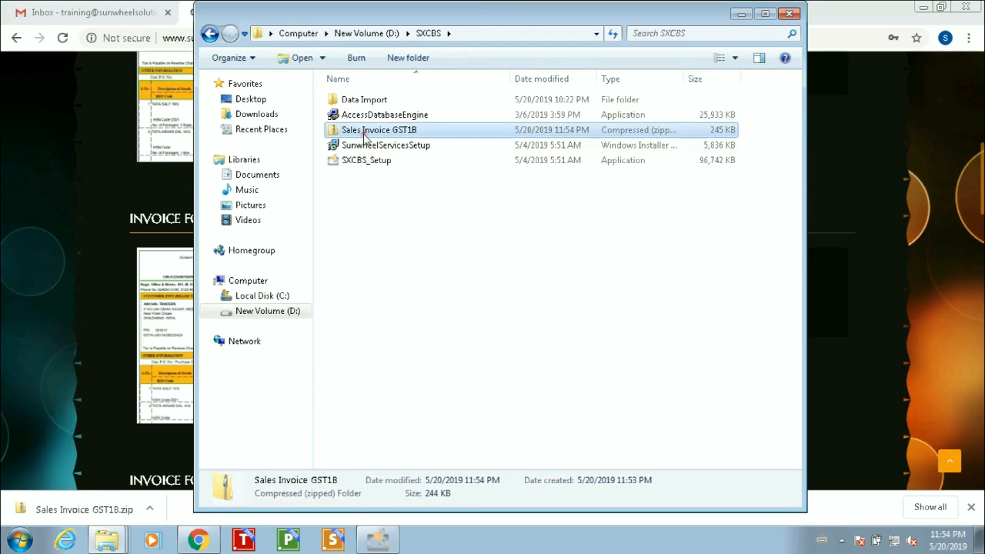
right_click(366, 136)
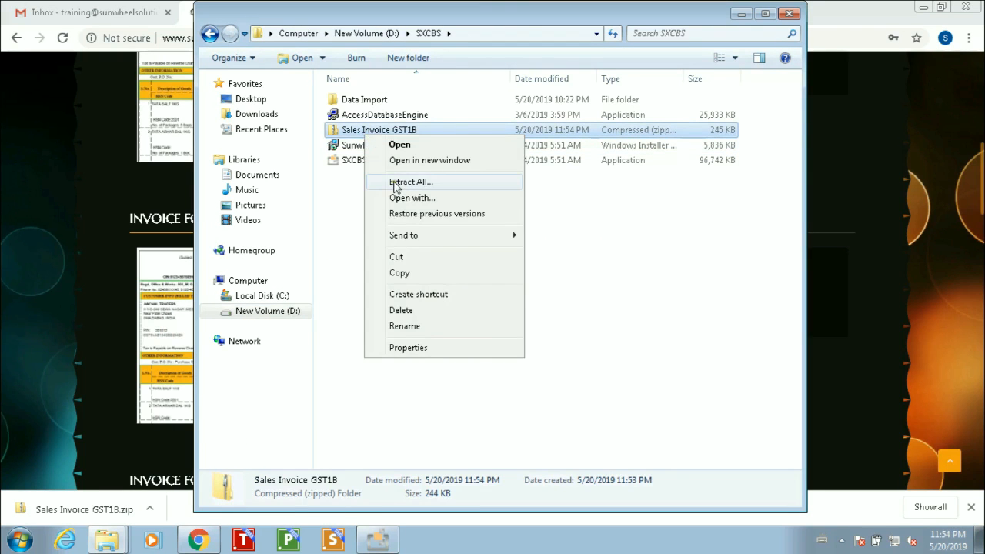
click(393, 185)
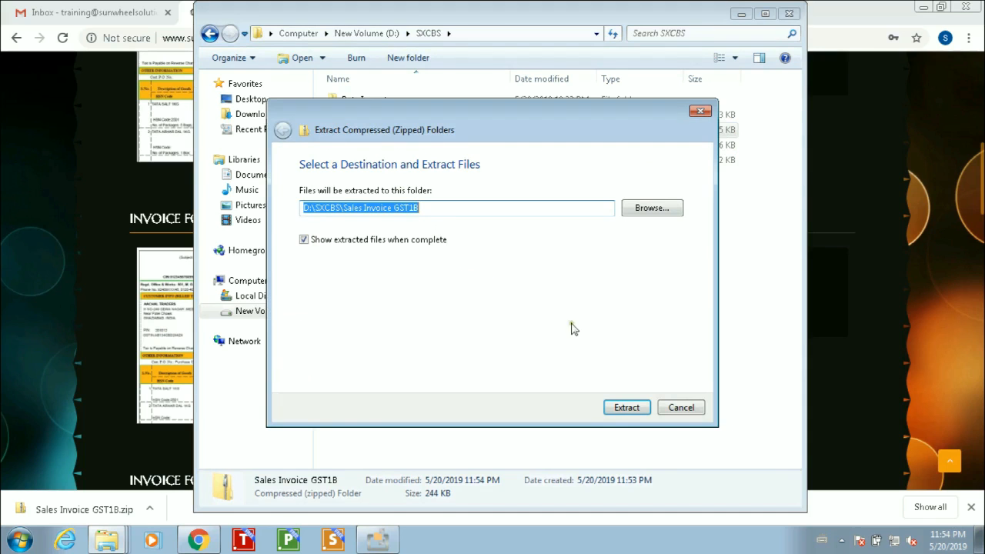
click(641, 410)
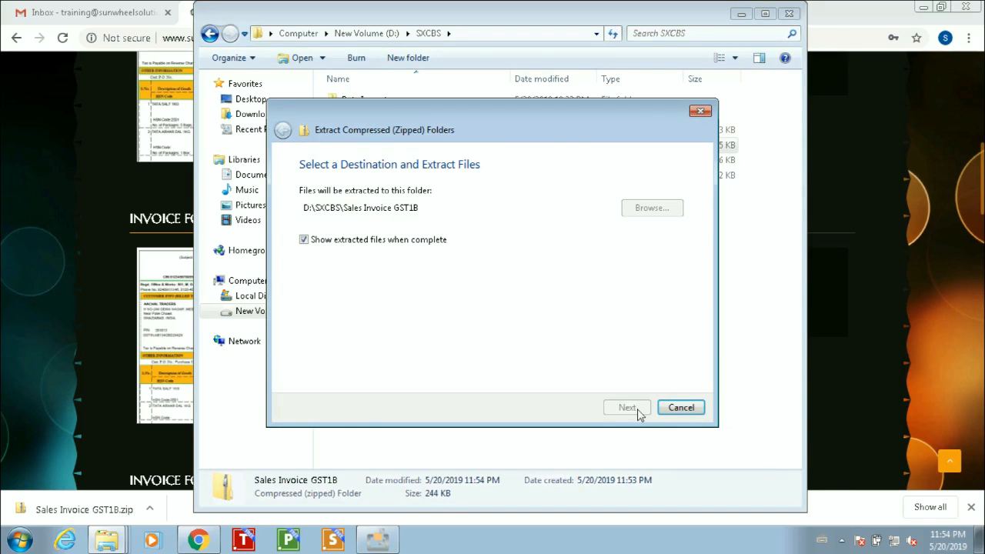
Open the inner Sales Invoice GST1B folder and view its Preview image
click(381, 101)
double_click(382, 101)
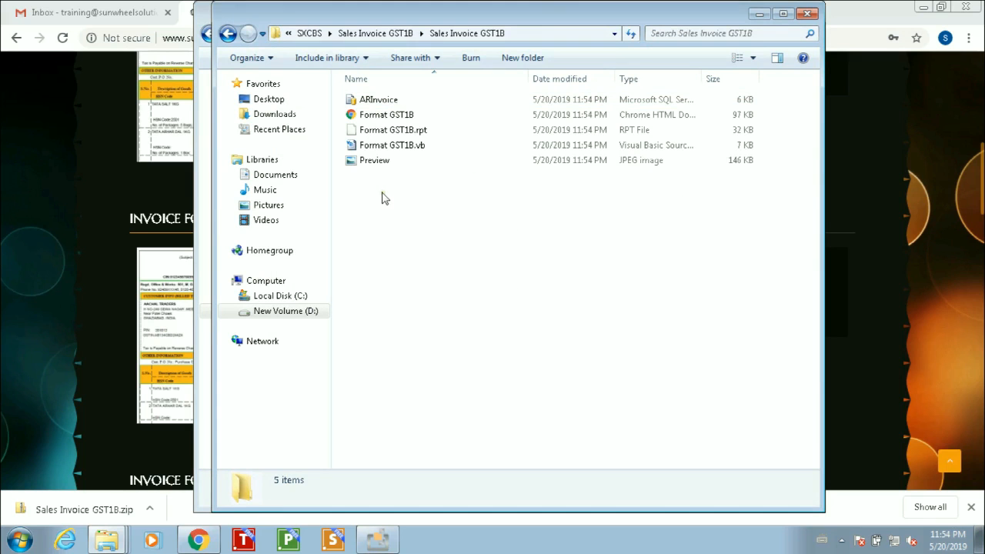
click(379, 162)
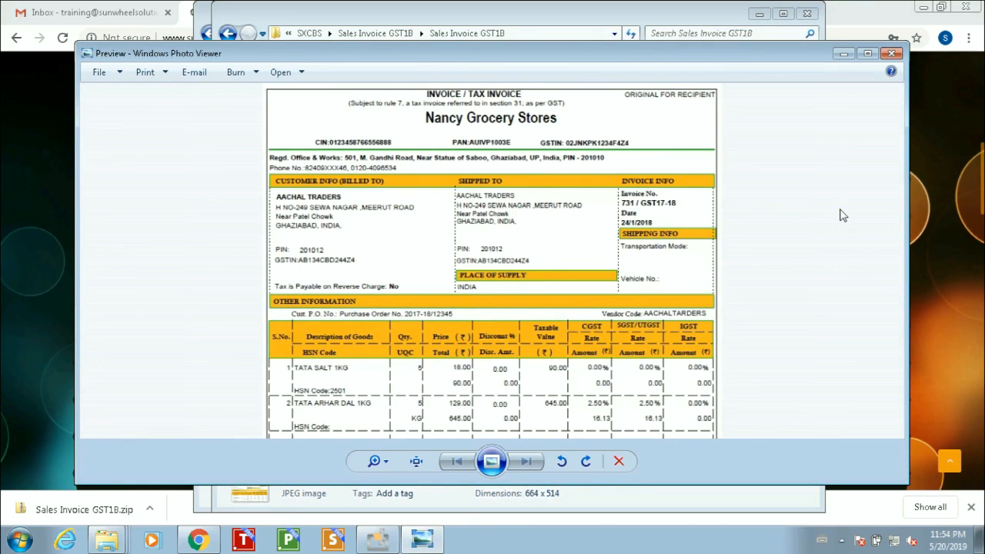
Close the Preview image, open the Format GST1B PDF, review the sample invoice from start to end, and close it
click(891, 56)
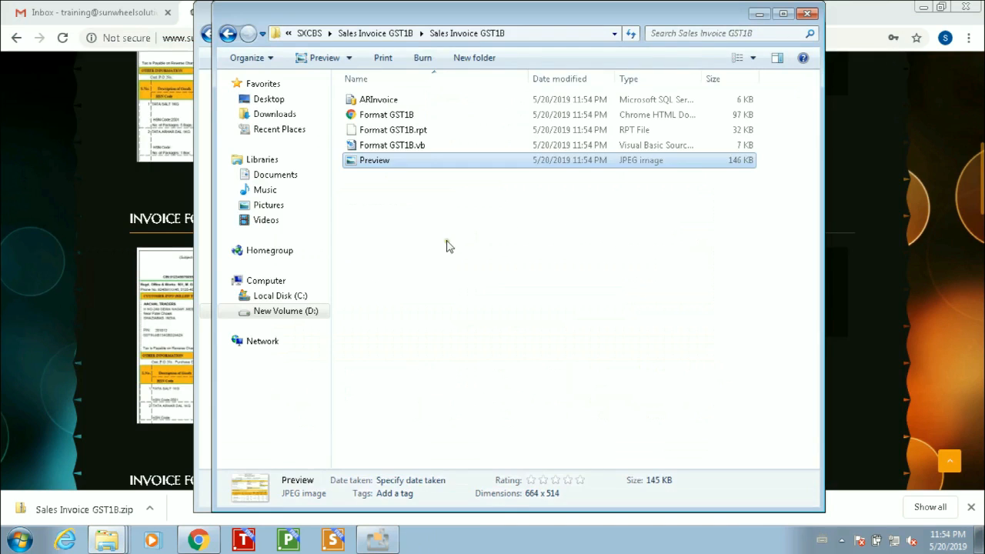
click(445, 240)
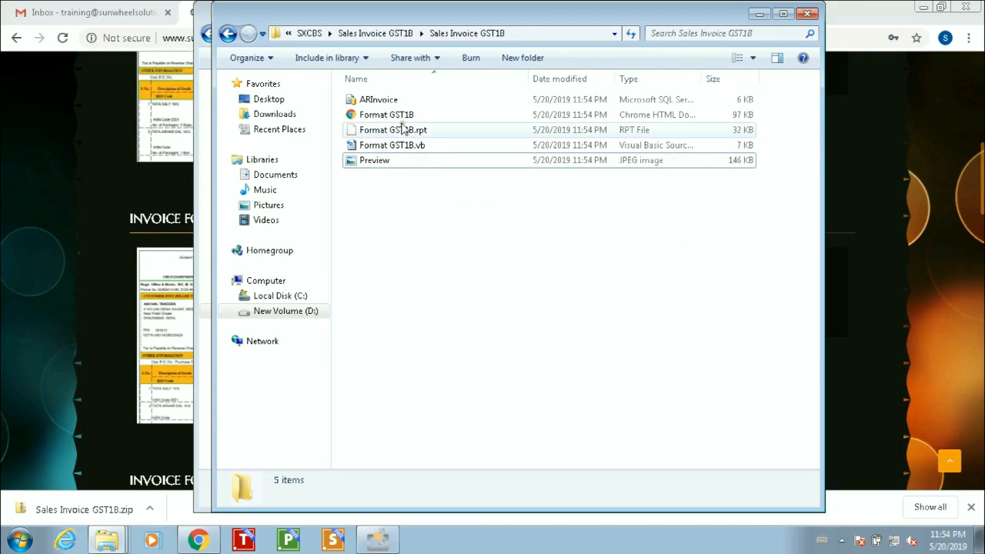
click(397, 132)
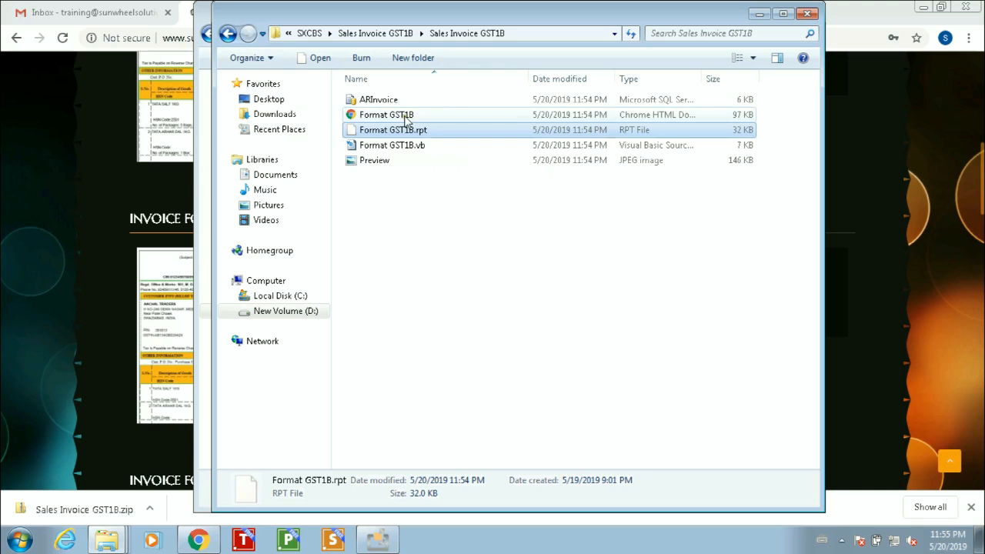
click(399, 117)
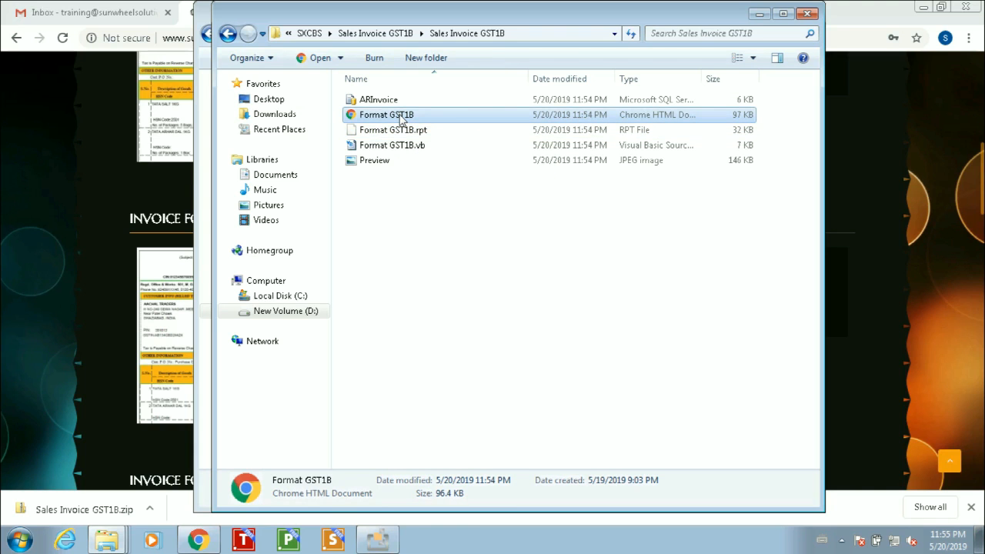
double_click(399, 117)
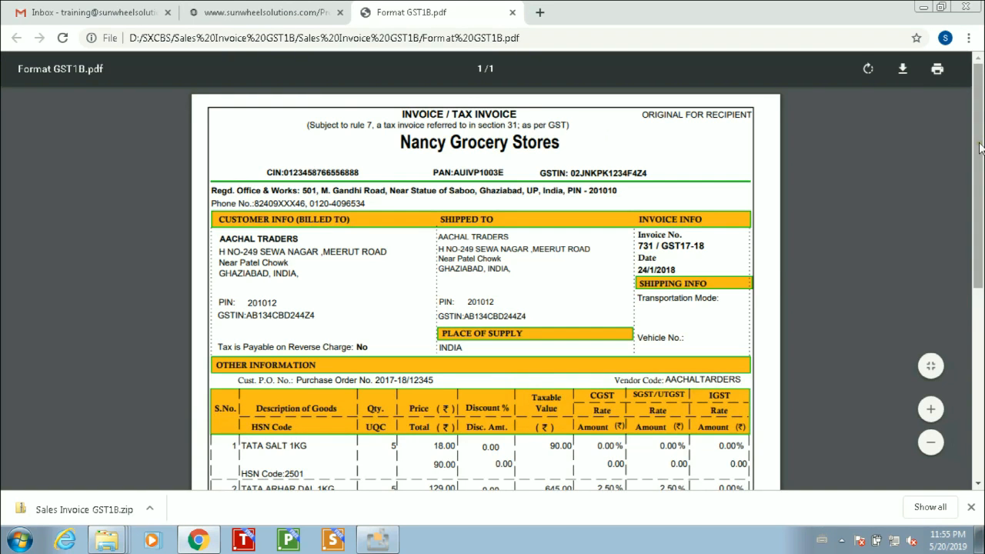
drag(979, 148, 975, 357)
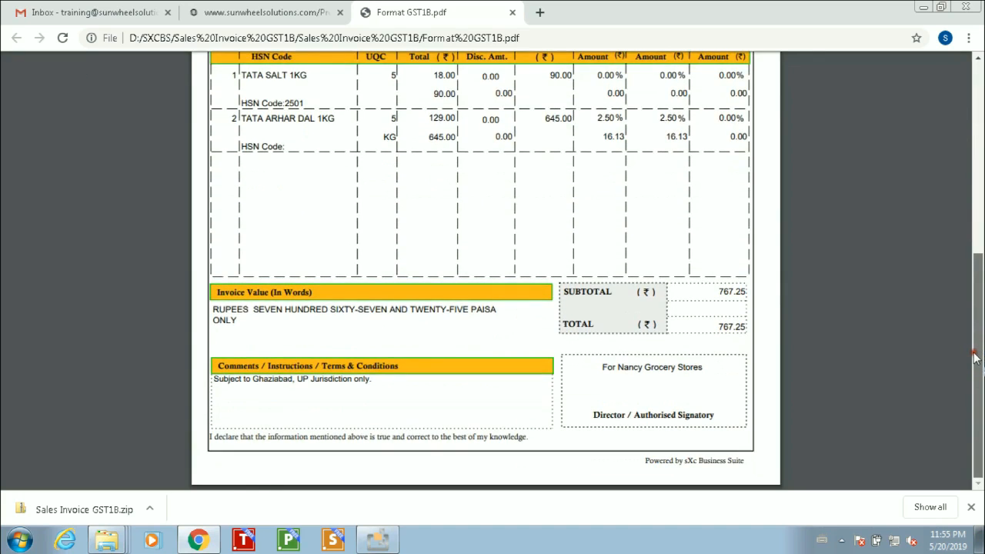
scroll(931, 169, up, 4)
scroll(930, 135, up, 1)
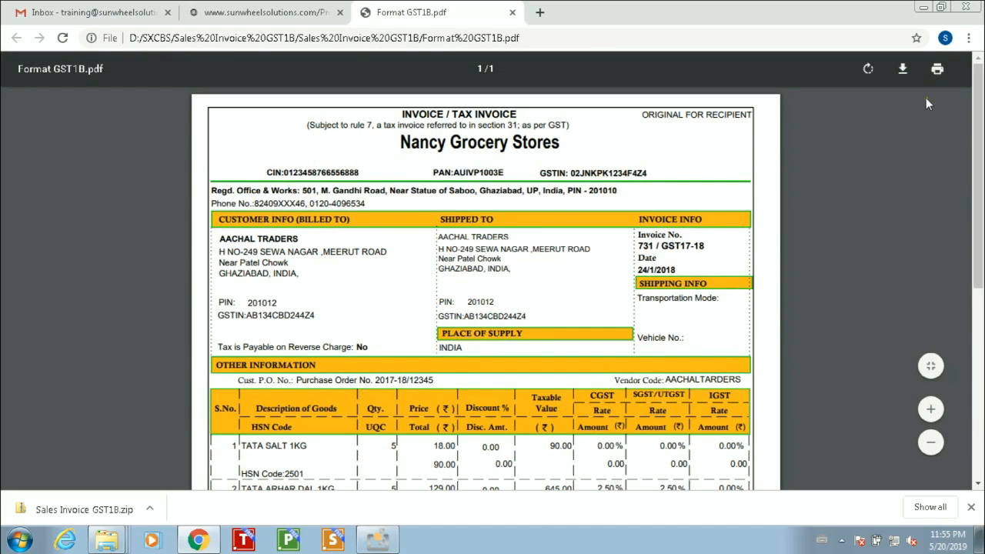
click(514, 12)
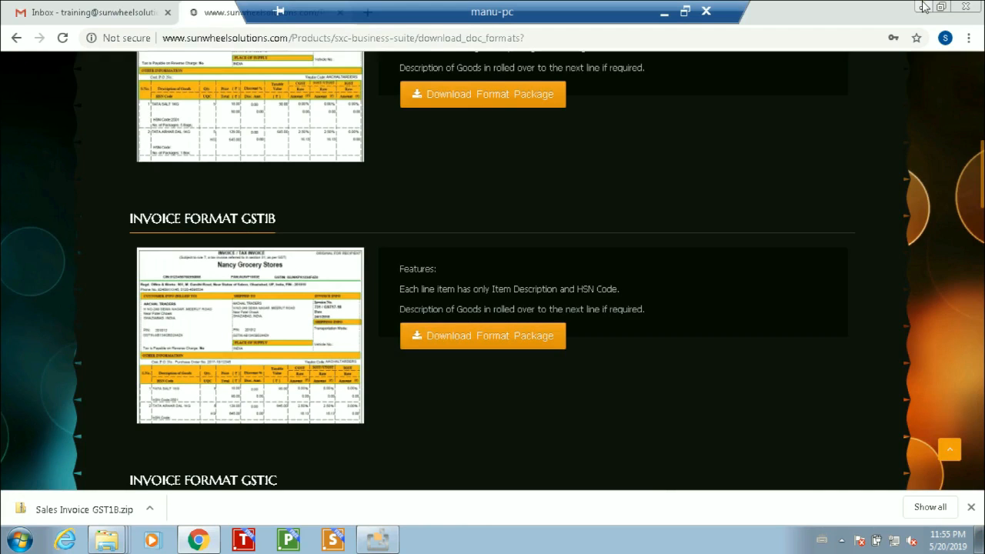
Minimize the browser and check the ARInvoice file's full type in the Sales Invoice GST1B folder
click(924, 6)
click(497, 192)
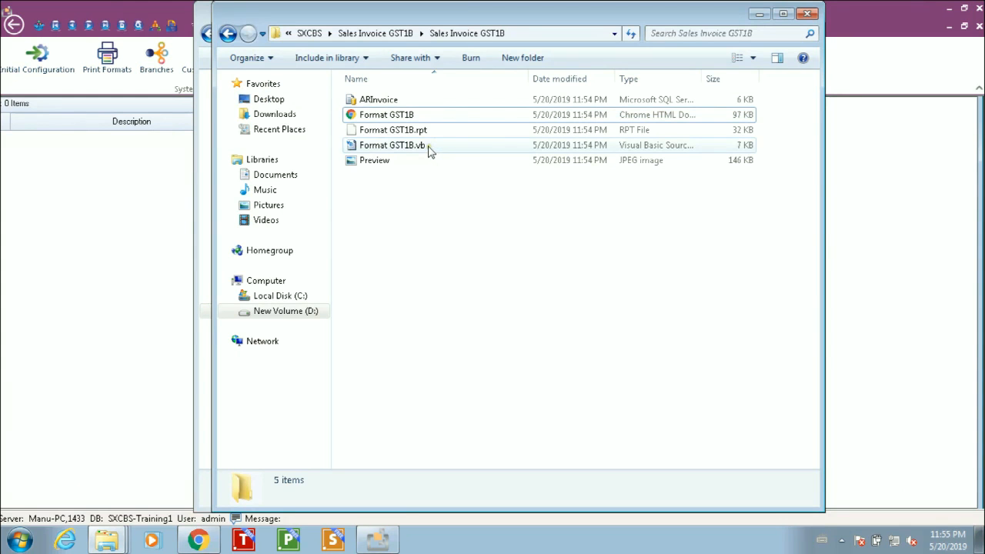
click(375, 101)
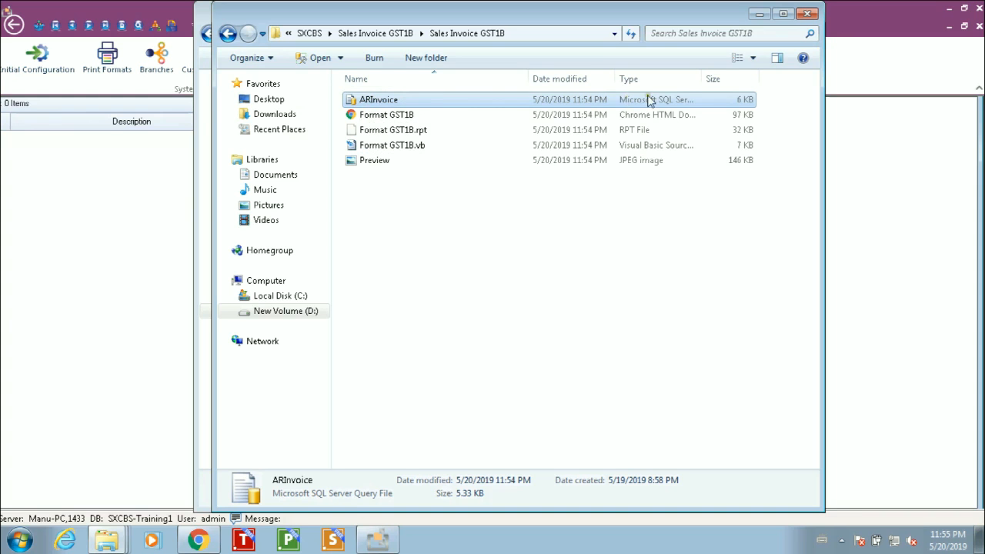
right_click(472, 229)
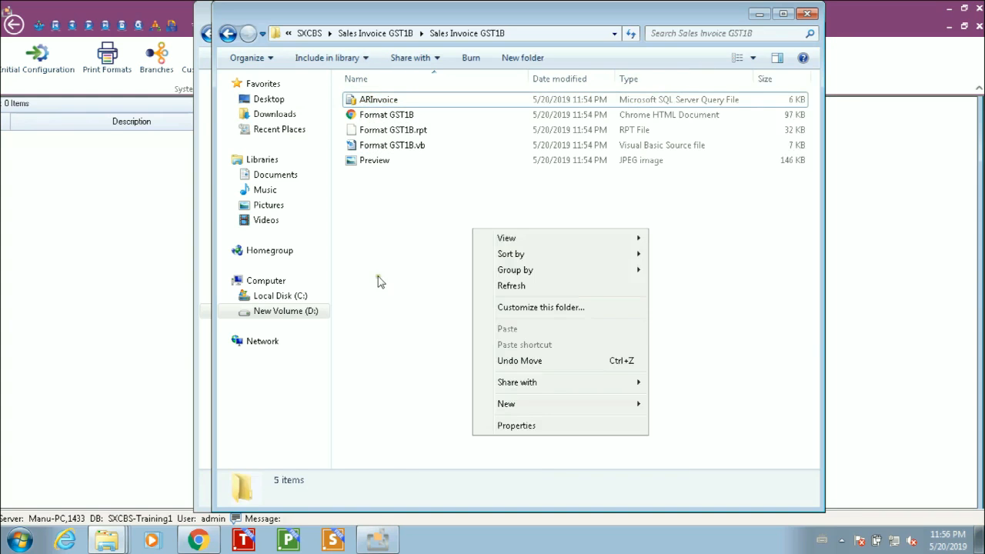
click(371, 281)
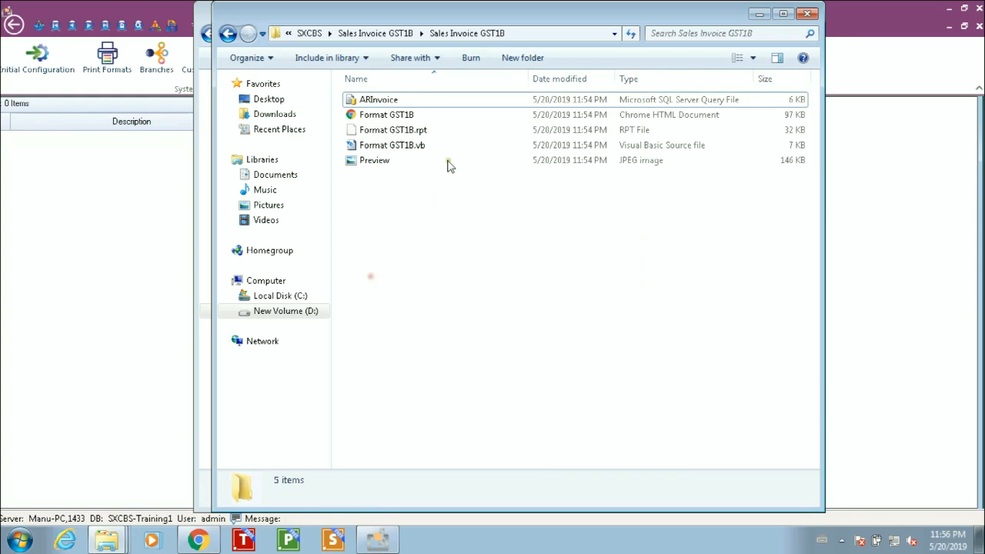
click(364, 105)
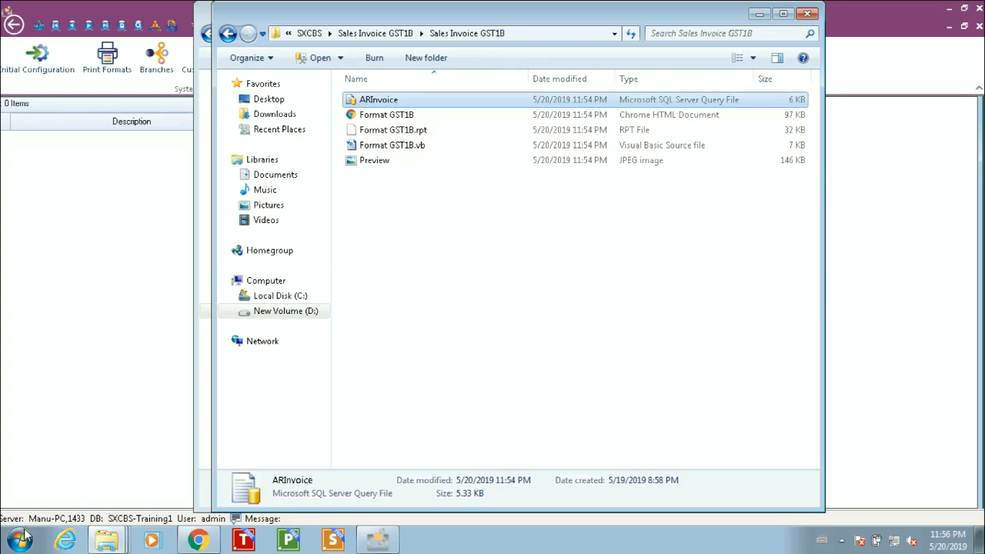
Turn off "Hide extensions for known file types" in the Control Panel's Folder Options and close the Control Panel
click(20, 541)
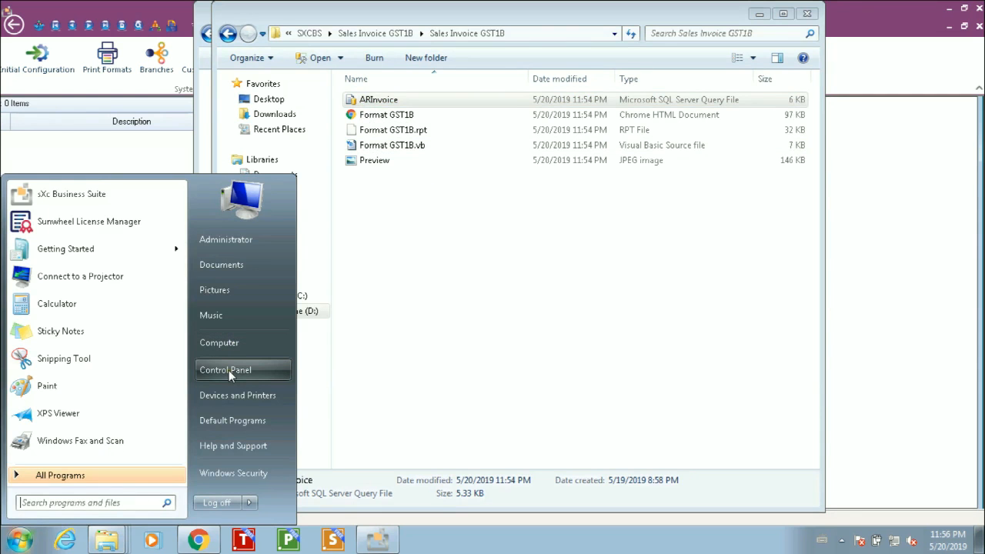
click(228, 370)
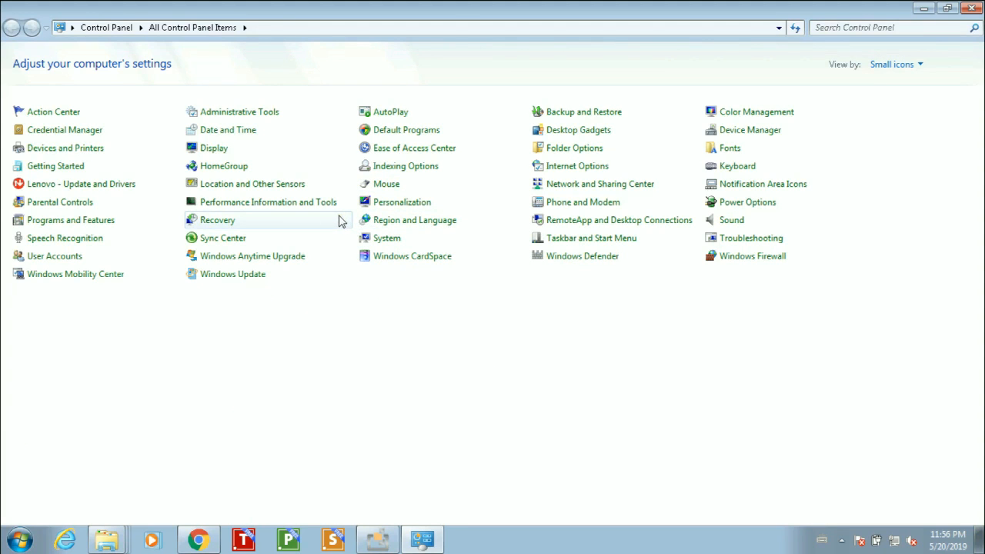
key(f)
click(579, 152)
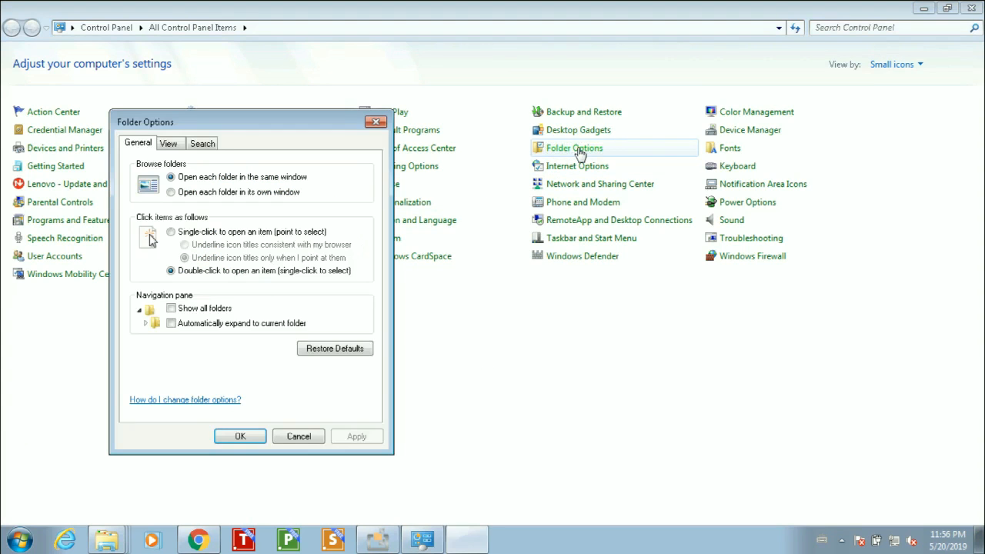
click(169, 145)
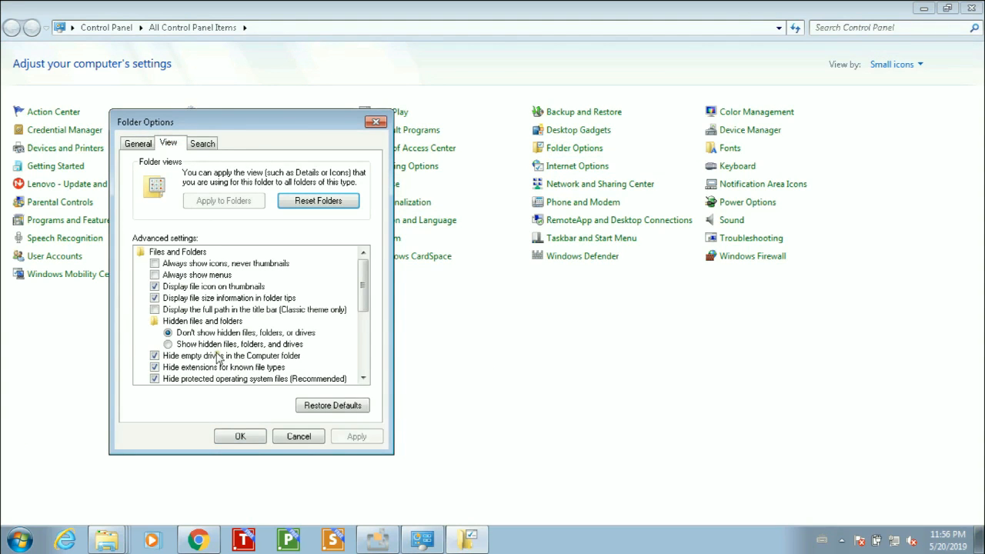
click(154, 368)
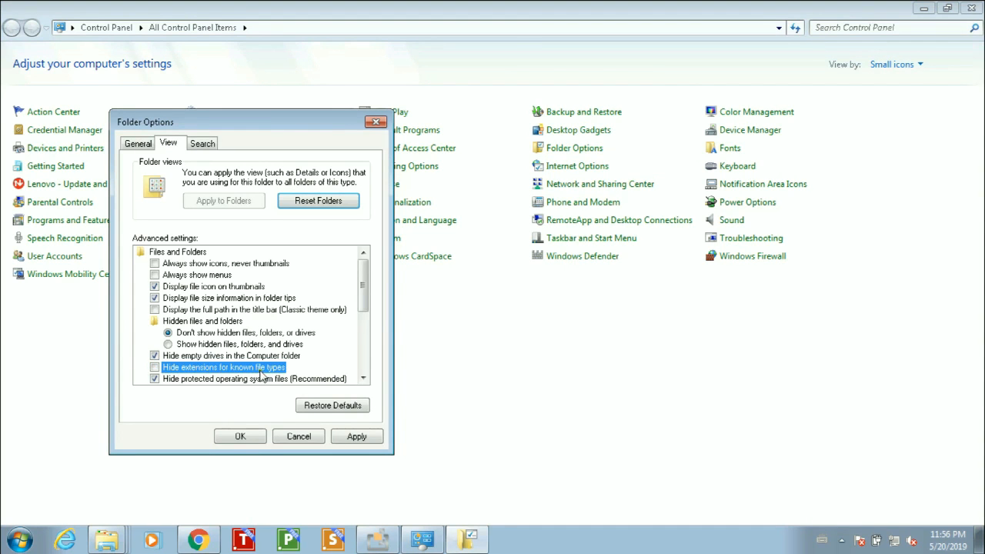
click(358, 438)
click(240, 436)
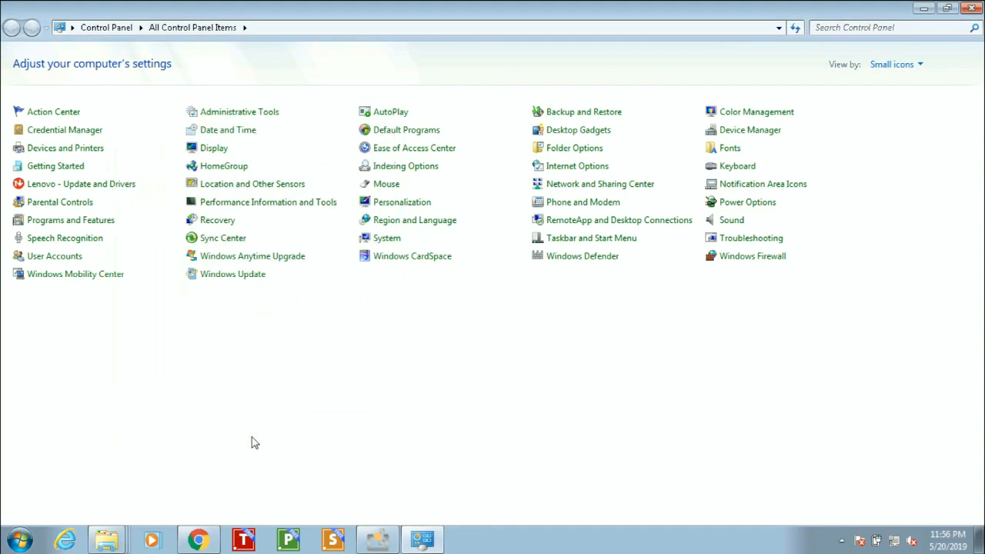
click(971, 9)
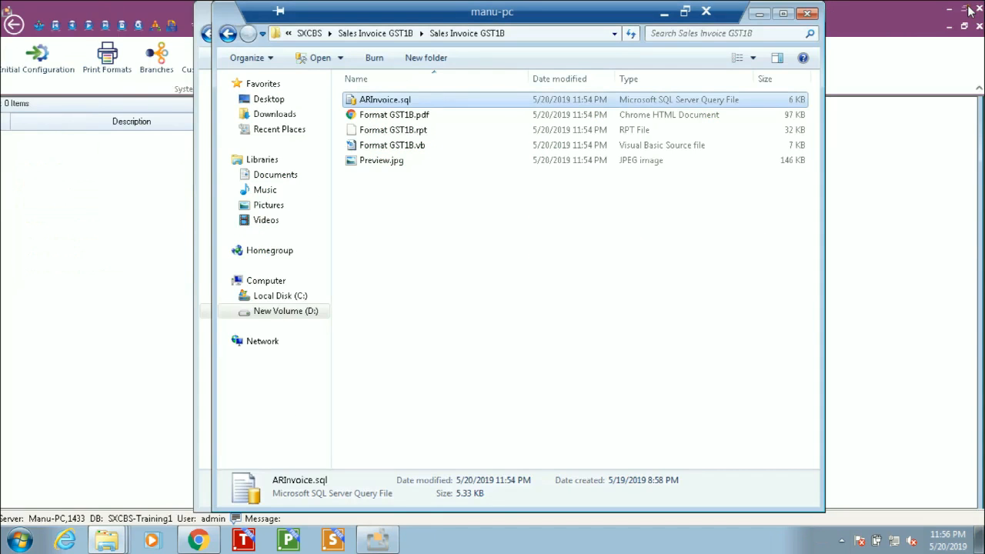
Open ARInvoice.sql from the Sales Invoice GST1B folder in SQL Server Management Studio
click(406, 227)
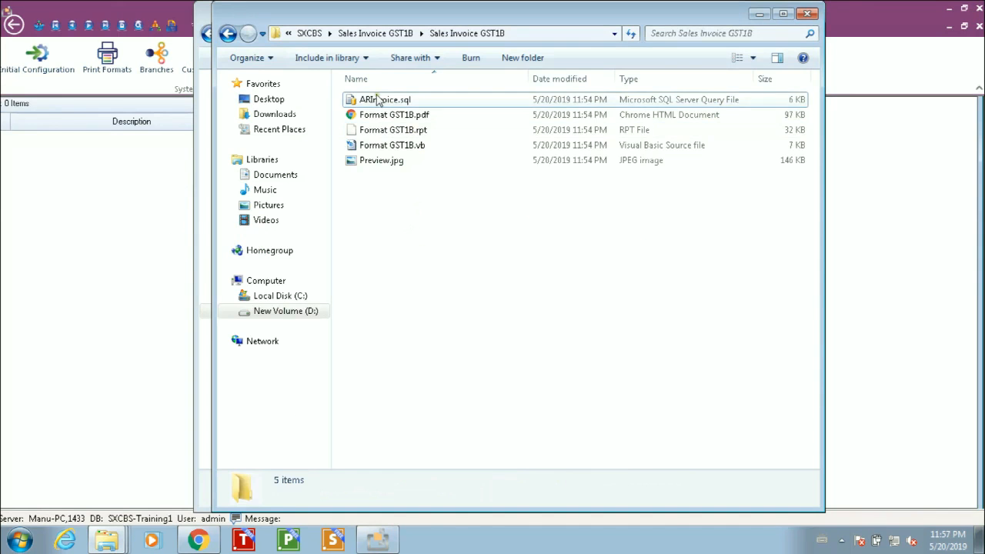
click(377, 100)
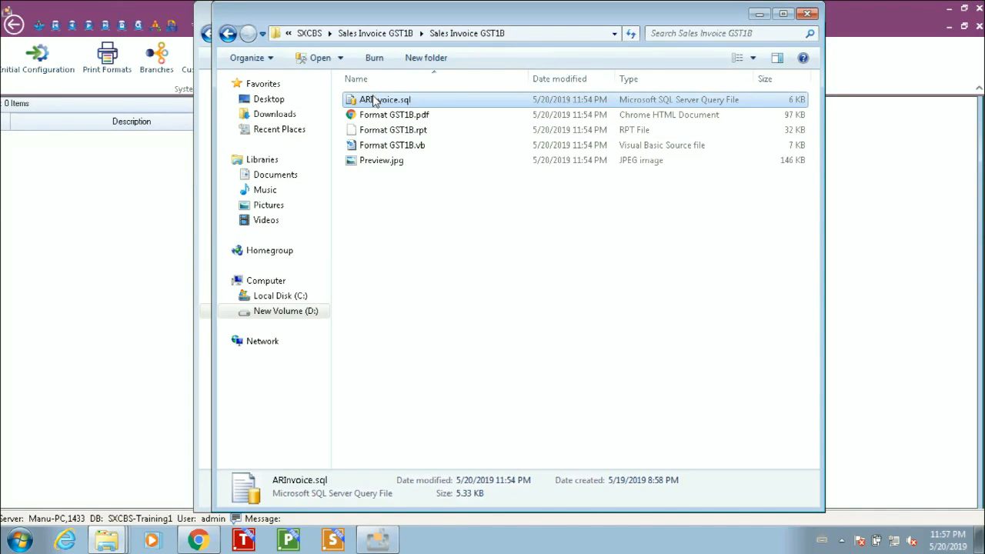
double_click(374, 101)
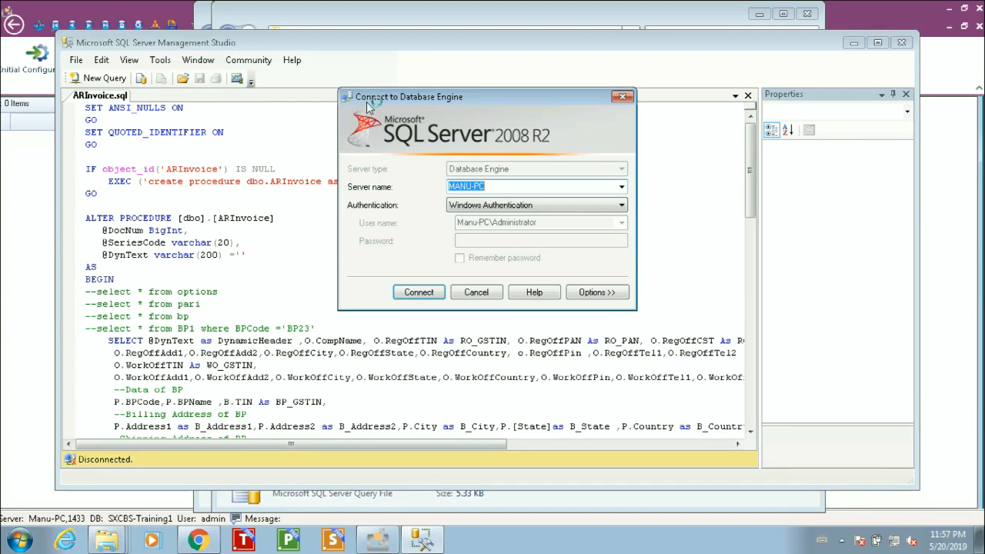
Connect to the MANU-PC database engine using SQL Server Authentication with the login sa and the account password
click(510, 207)
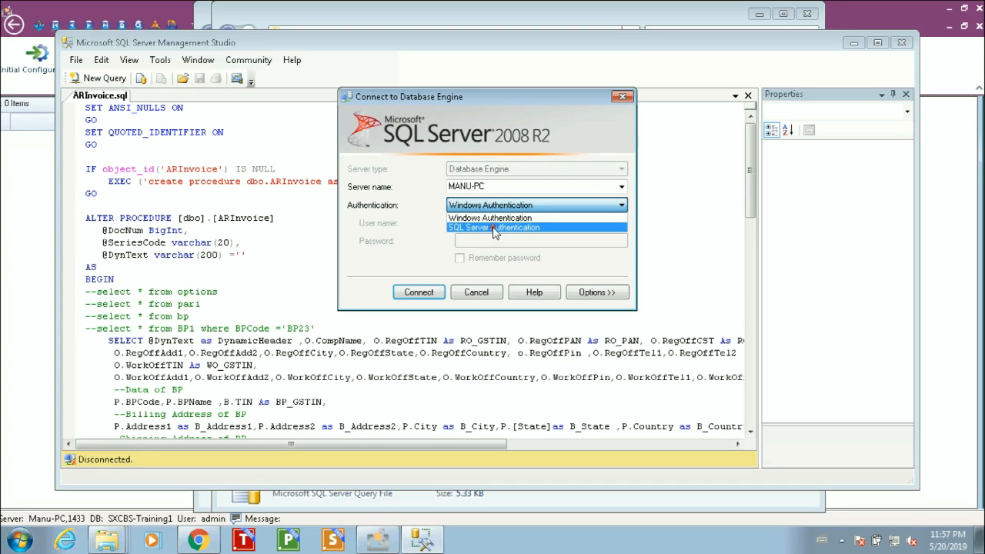
click(495, 229)
text(sa)
key(Tab)
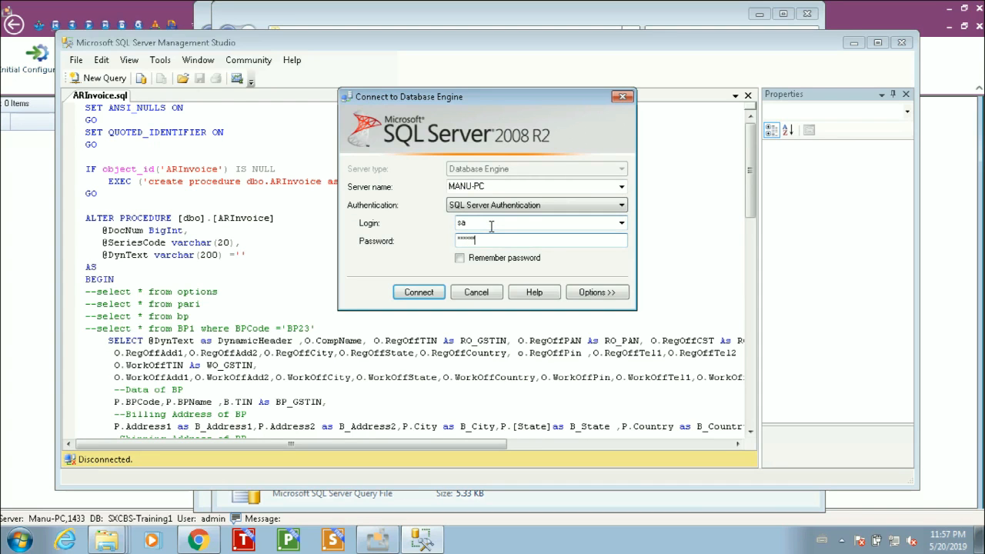
key(Return)
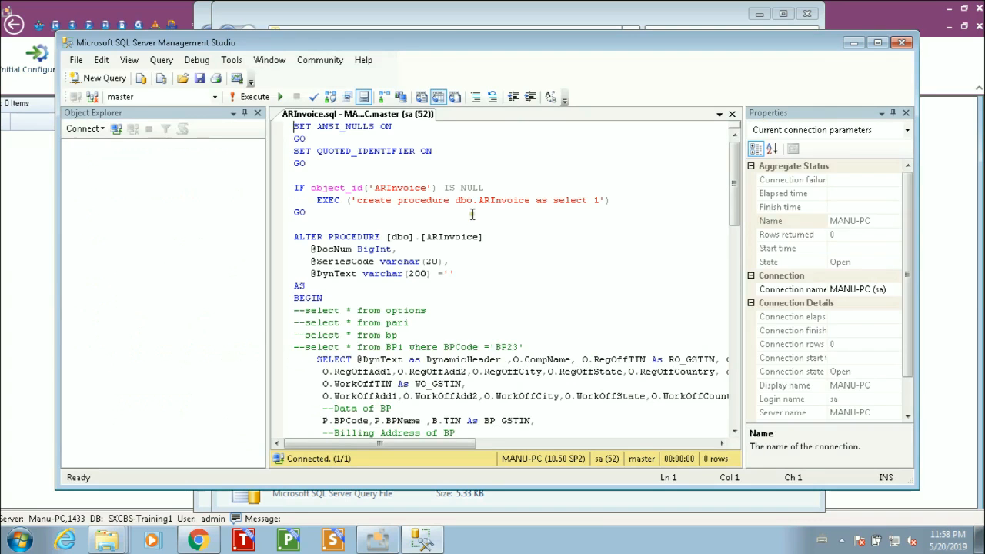
Maximize the Management Studio window and auto-hide the Properties and Object Explorer panes to enlarge the script view
double_click(439, 34)
click(464, 299)
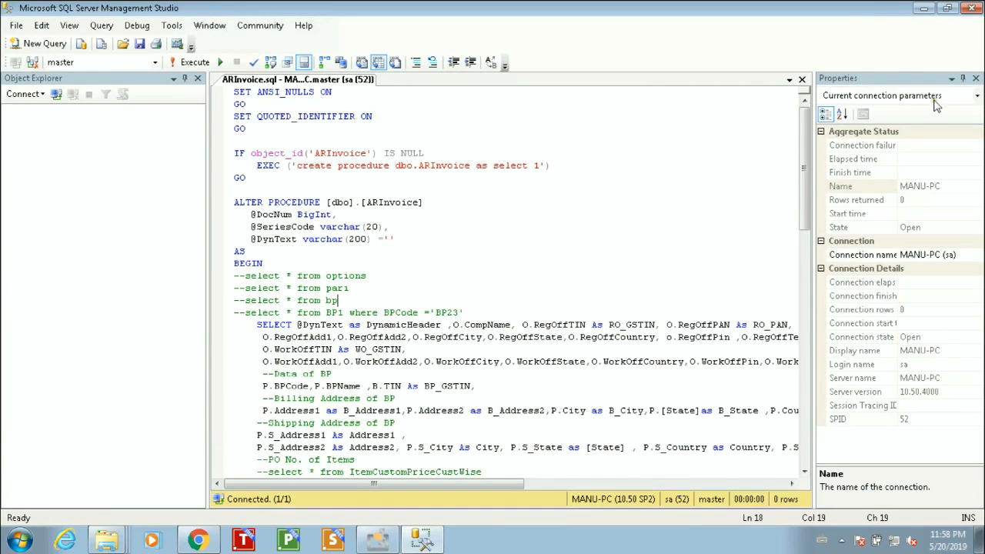
click(962, 77)
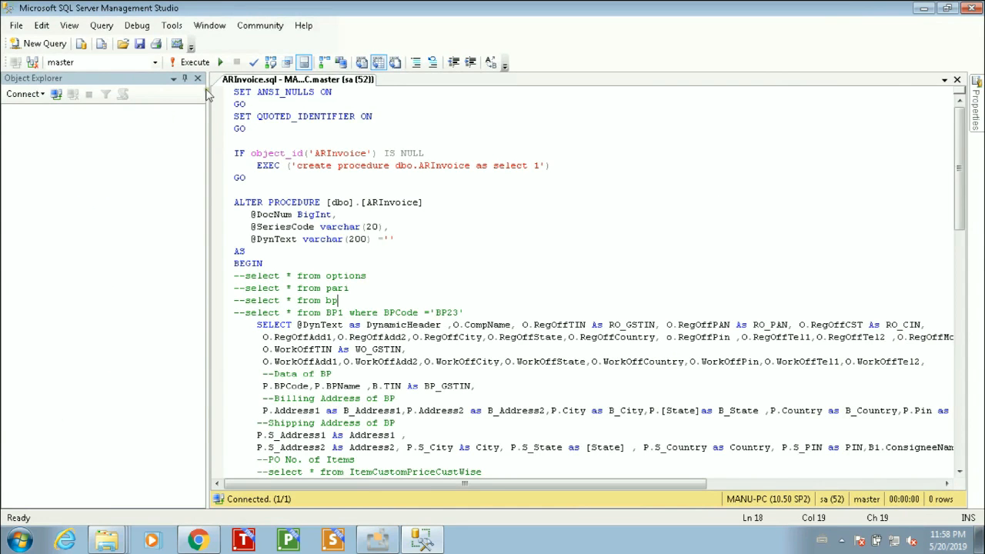
click(186, 78)
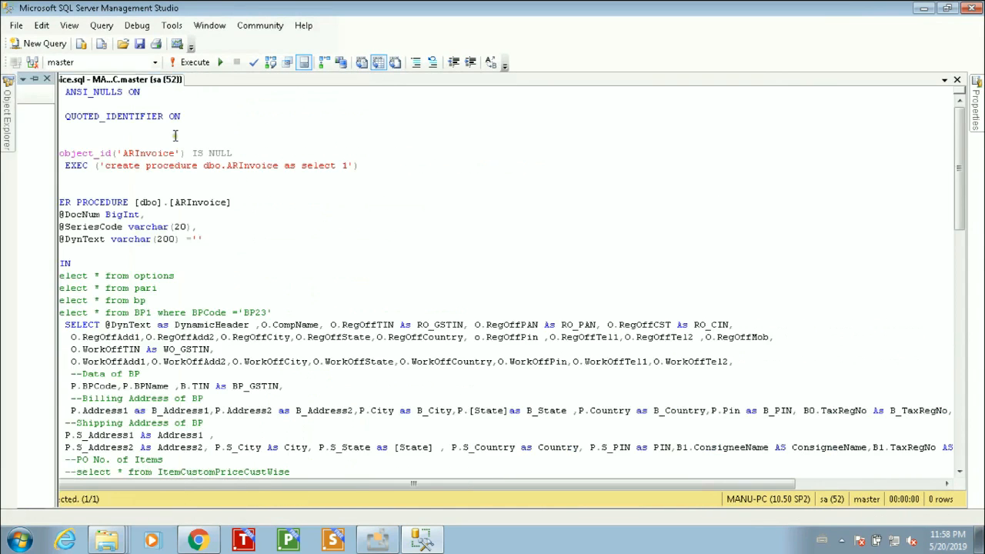
click(179, 190)
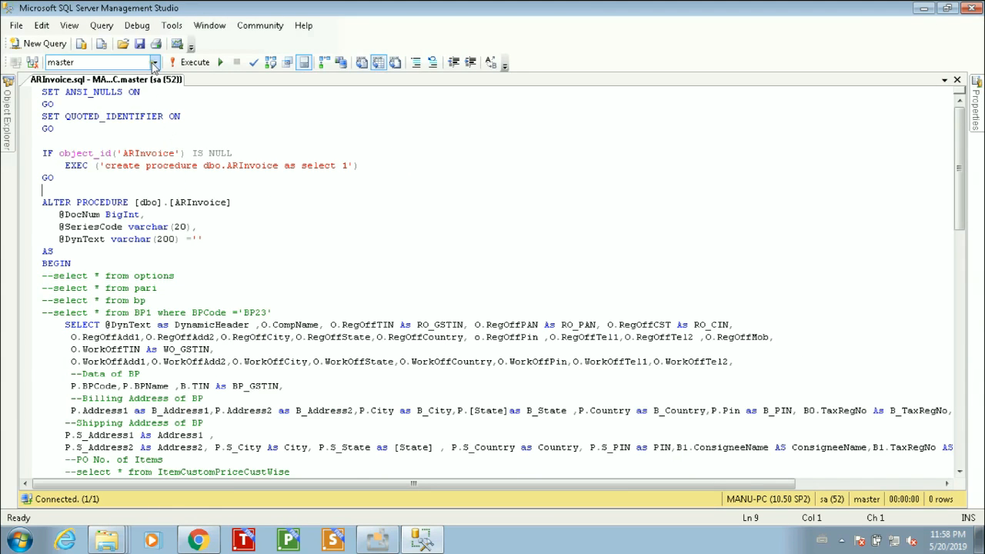
Execute the ARInvoice.sql script against the SXCBS-Training1 database and check its result message
click(154, 62)
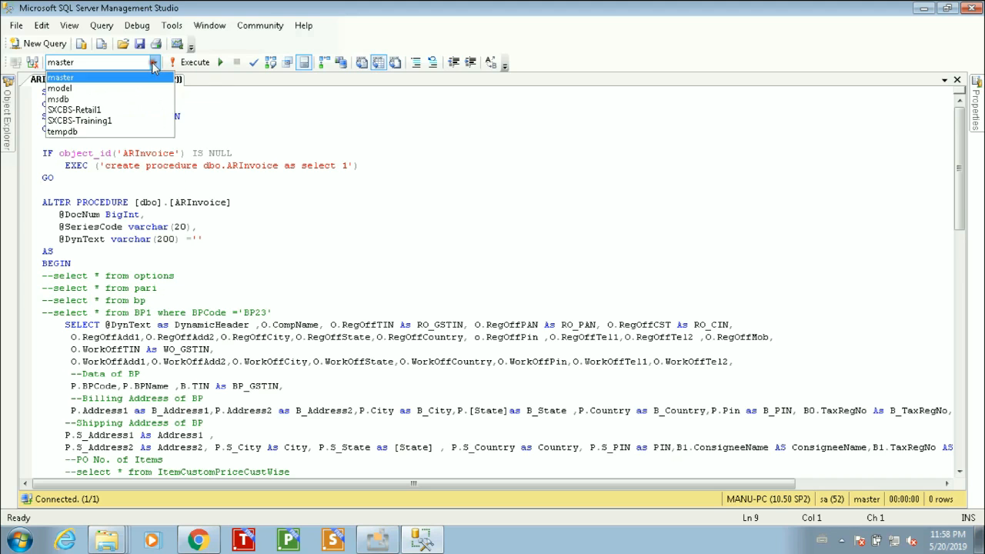
click(116, 125)
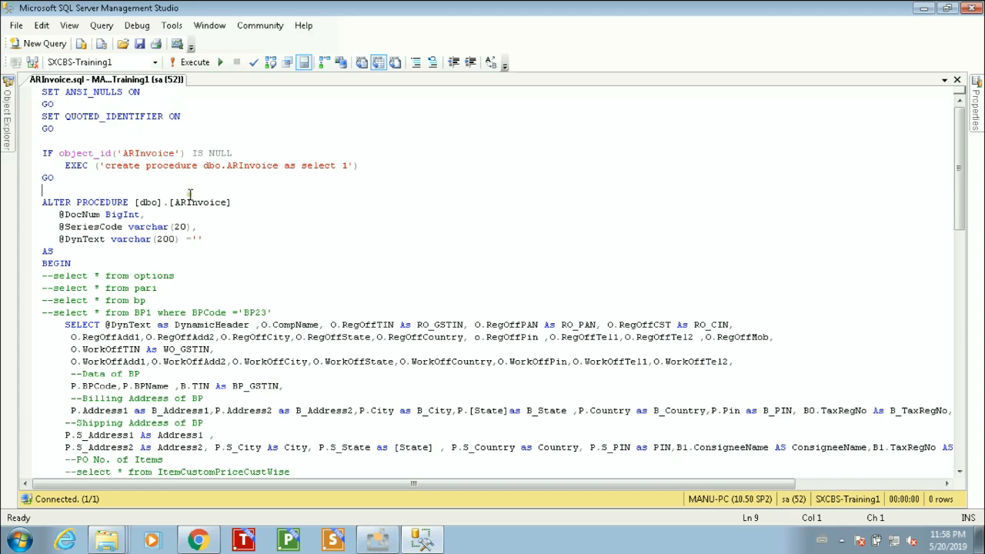
click(176, 252)
click(188, 63)
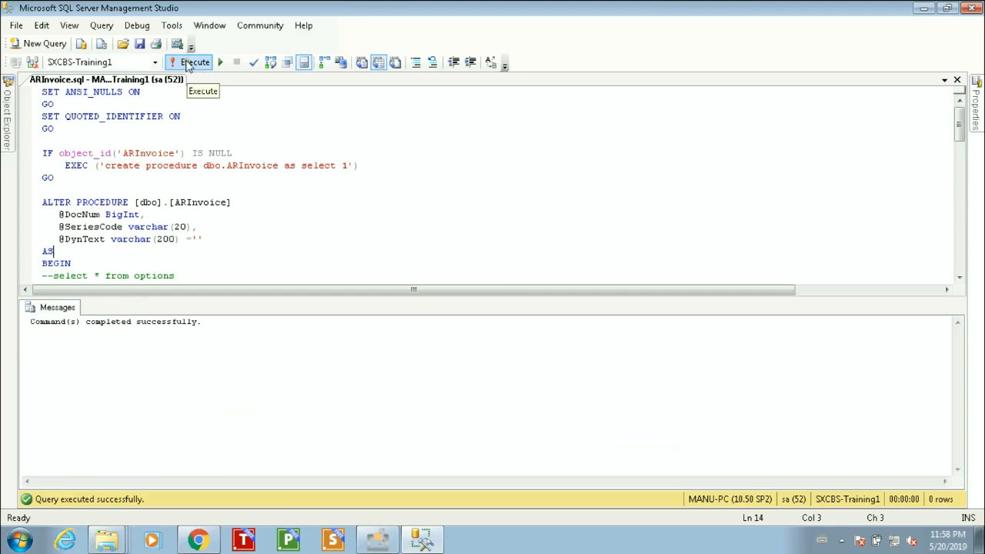
drag(28, 322, 113, 322)
click(240, 332)
drag(238, 330, 0, 320)
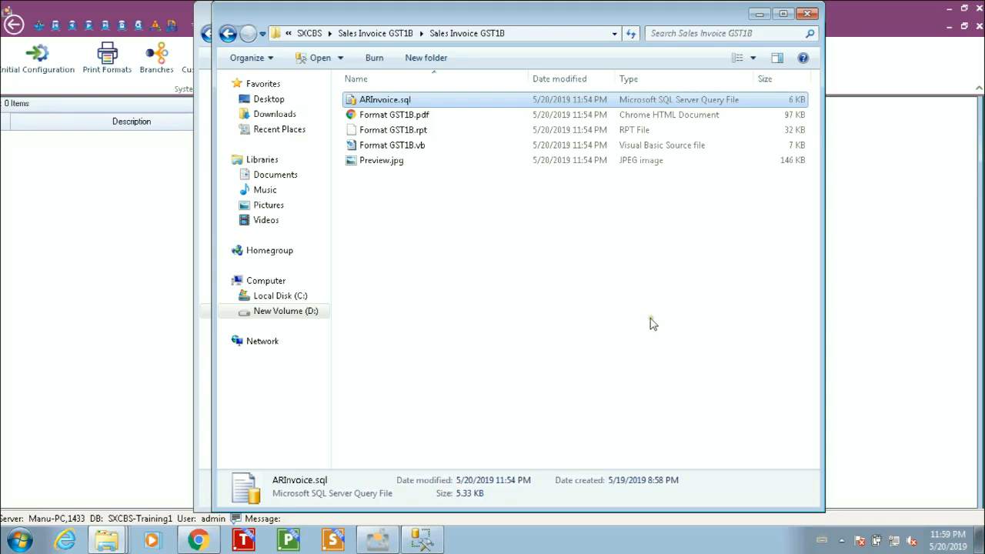
Minimize the file windows to return to sXc Business Suite and open the print formats configuration
click(400, 135)
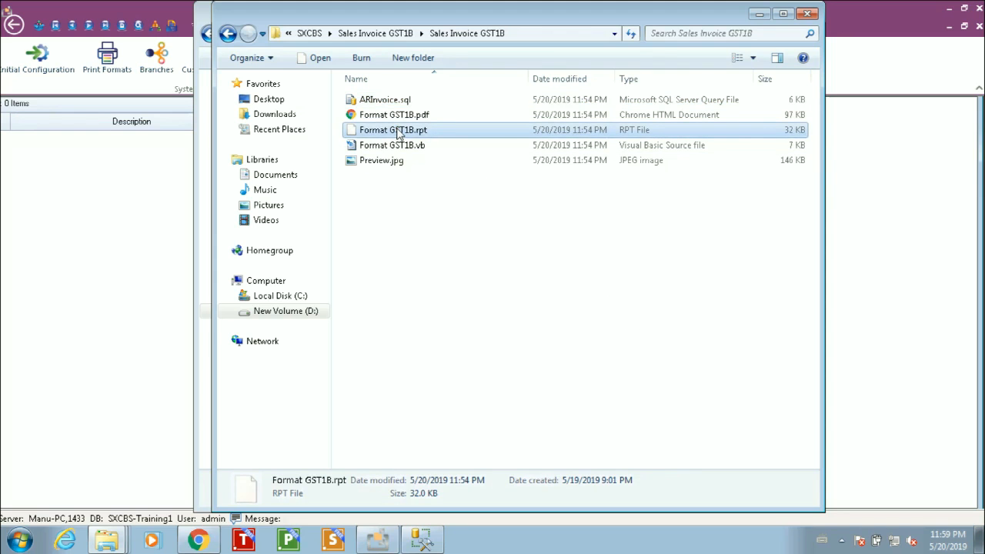
click(758, 14)
click(752, 16)
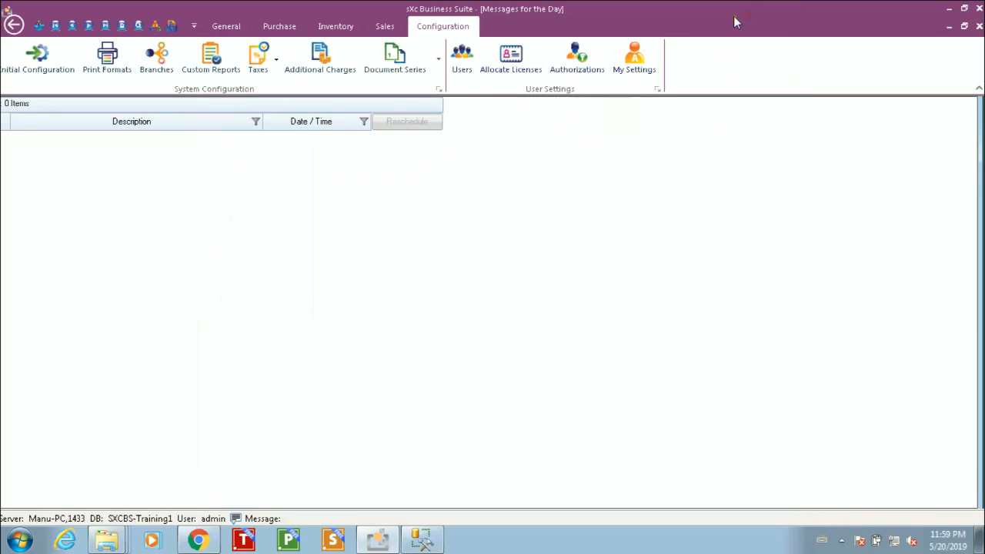
click(101, 63)
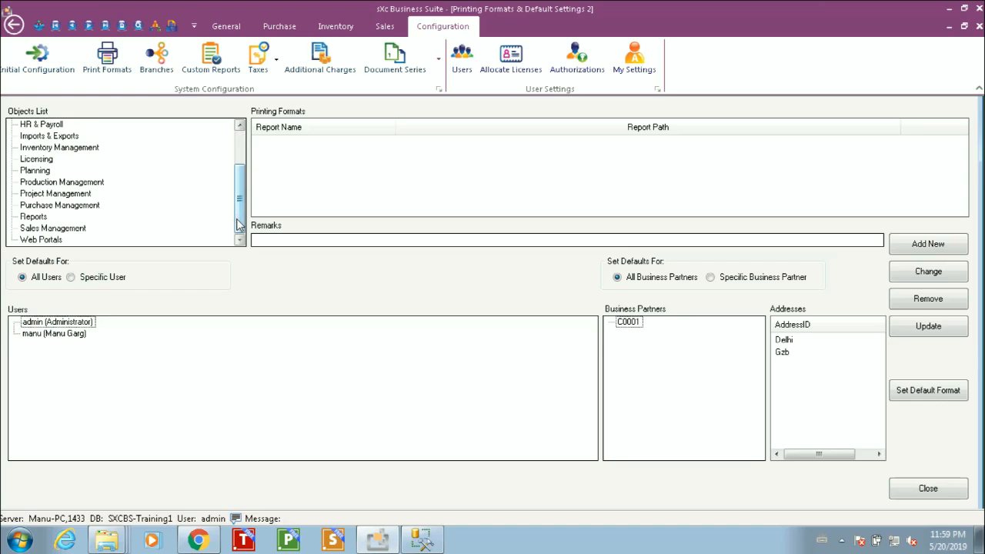
Expand Sales Management in the objects list and select Sales Invoice Header to show its printing formats
click(56, 229)
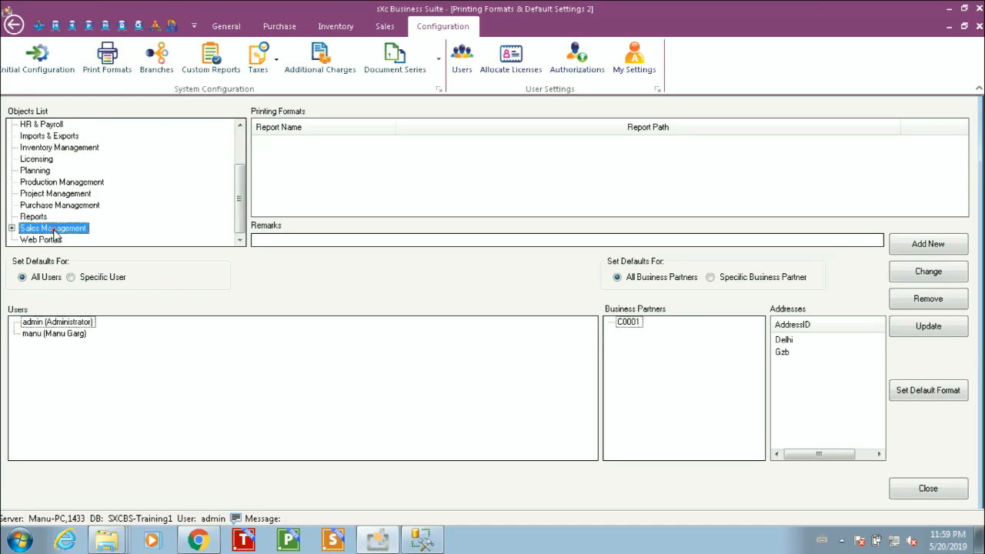
click(11, 228)
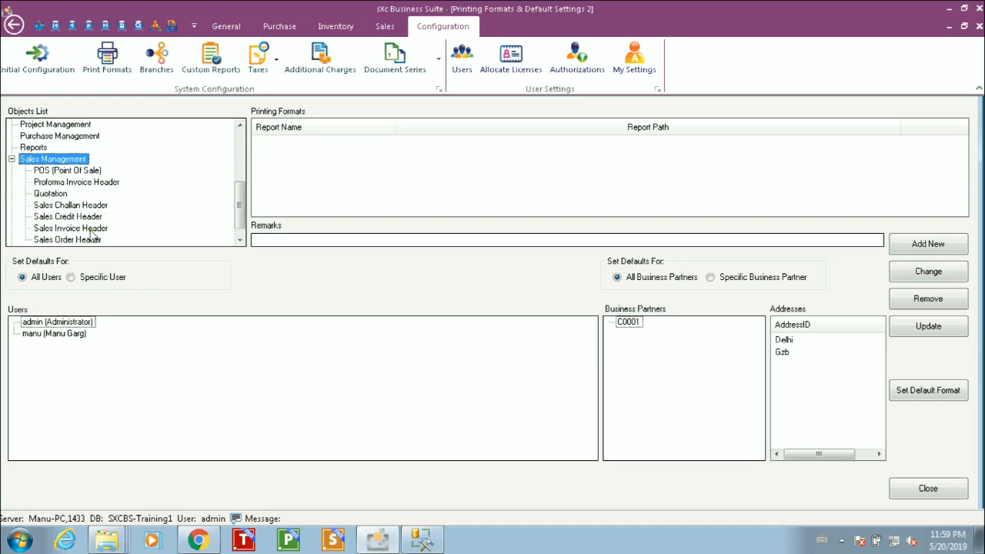
click(60, 228)
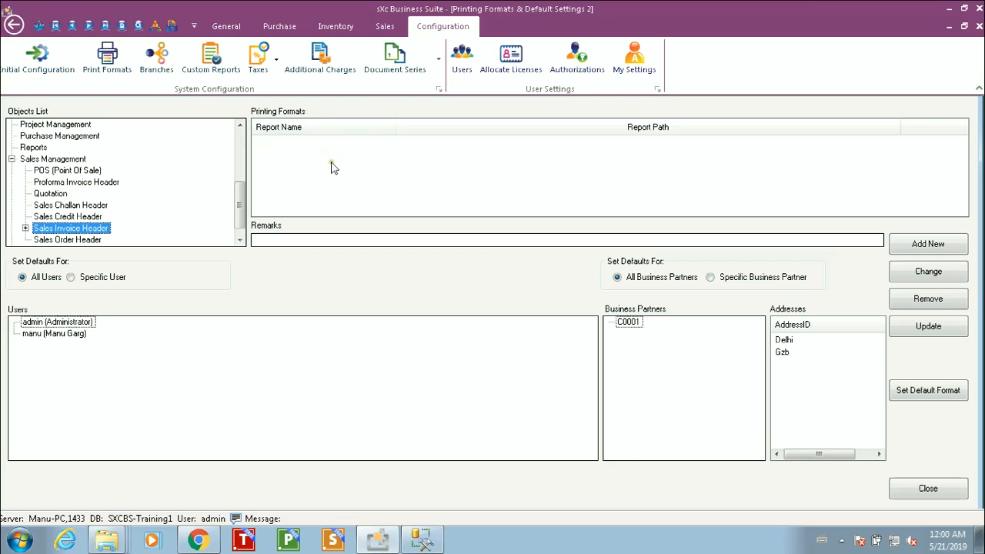
click(295, 147)
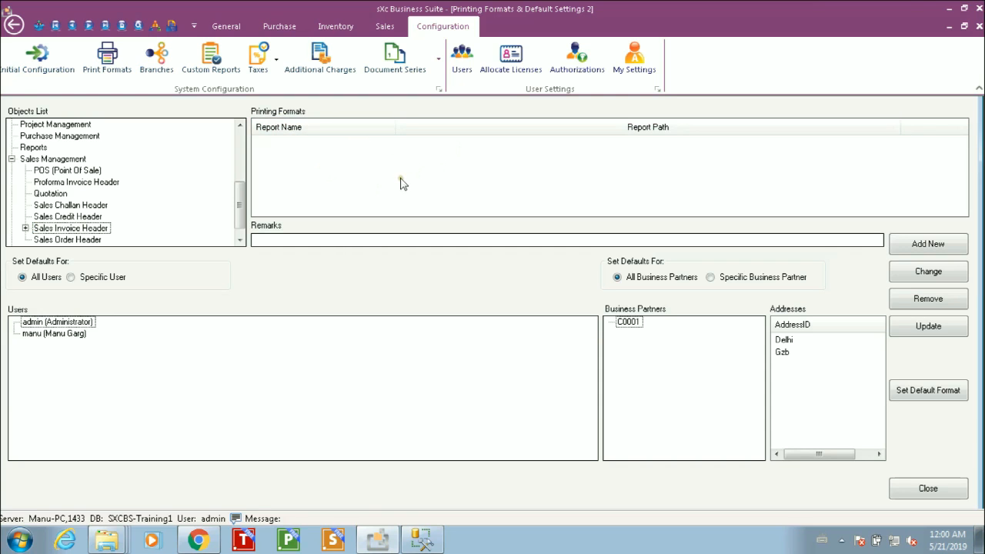
Add a new print format named "Nova Default Invoice" for Sales Invoice Header
click(922, 241)
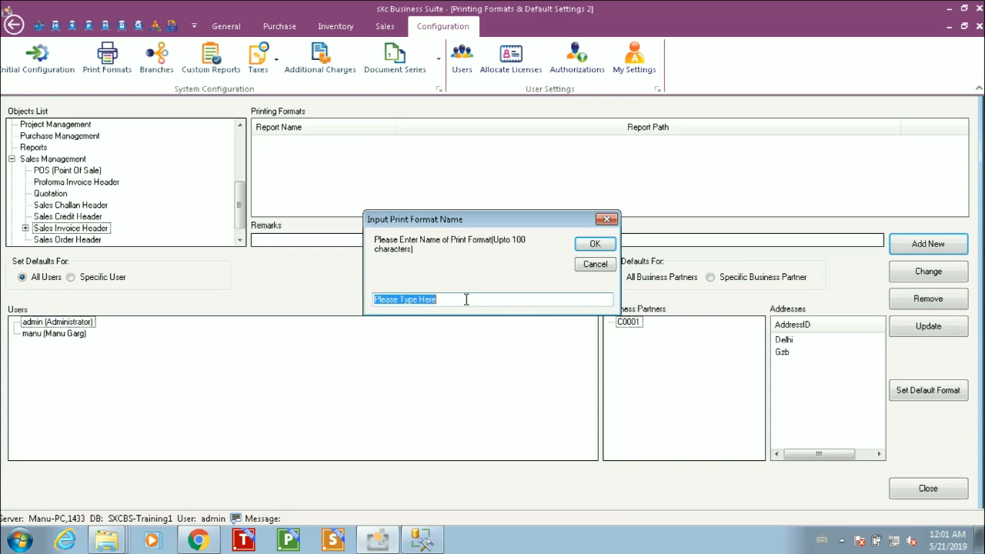
text(Nove)
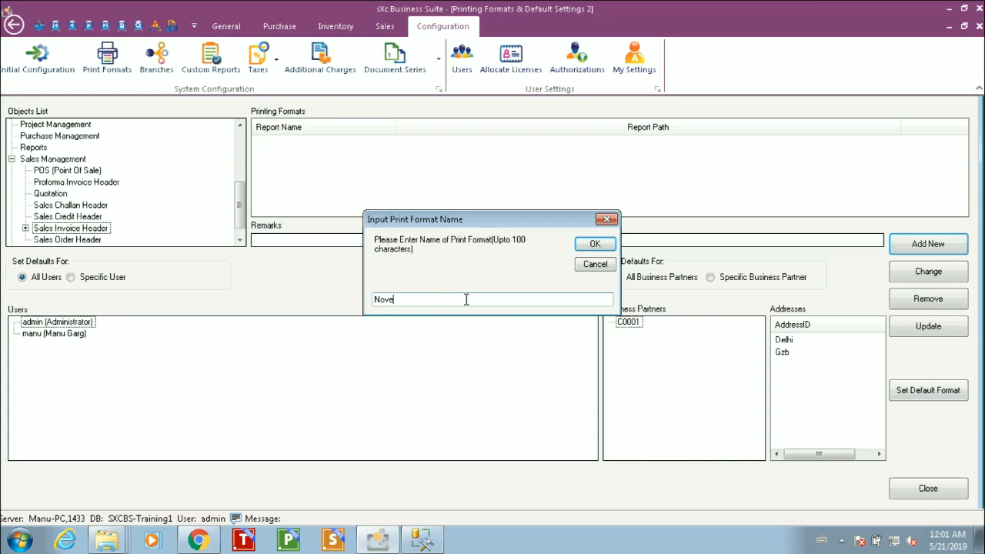
key(BackSpace)
text(a)
text( D)
text(el)
text(ault )
text(Invoic)
text(e)
click(584, 248)
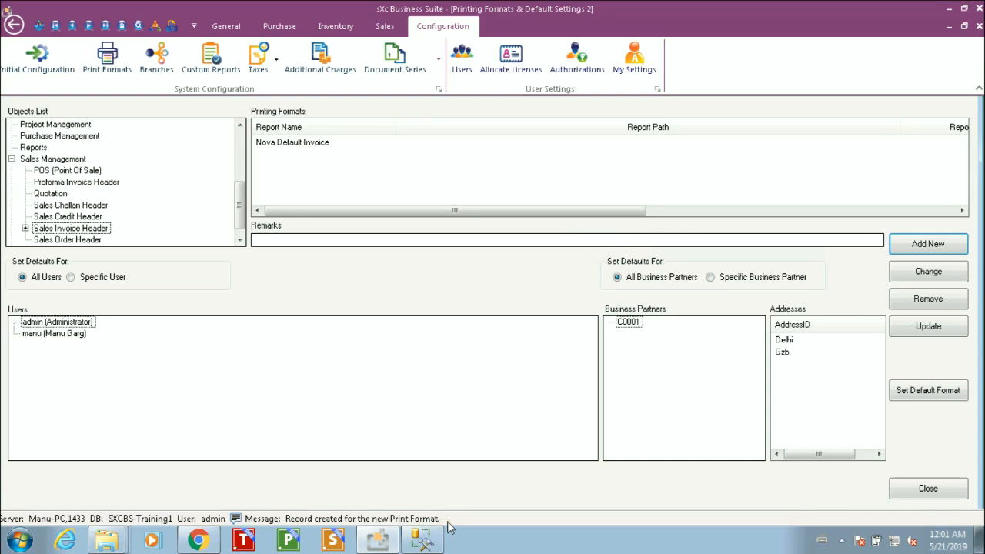
Assign Format GST1B.rpt from the inner D:\SXCBS\Sales Invoice GST1B\Sales Invoice GST1B folder to the Nova Default Invoice format and save the update
click(314, 147)
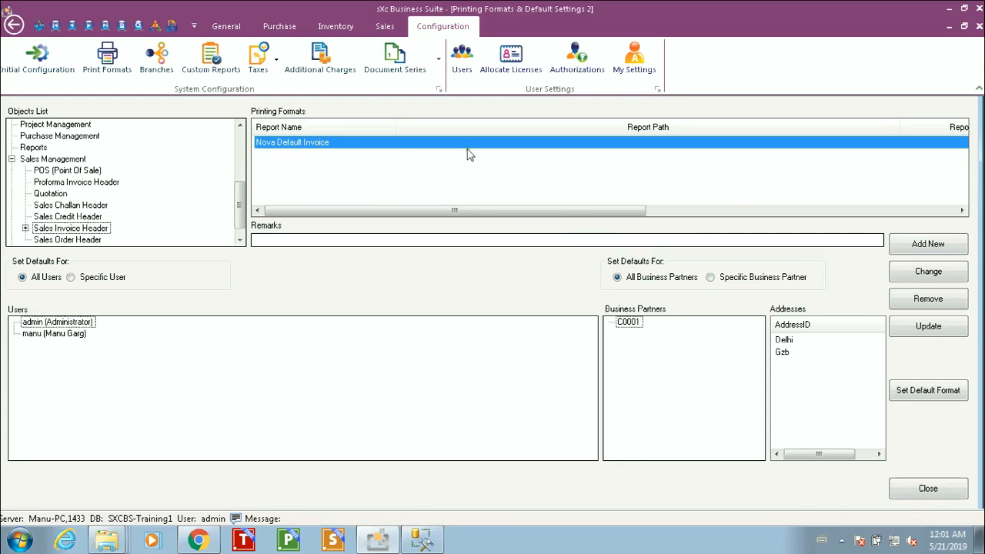
click(919, 274)
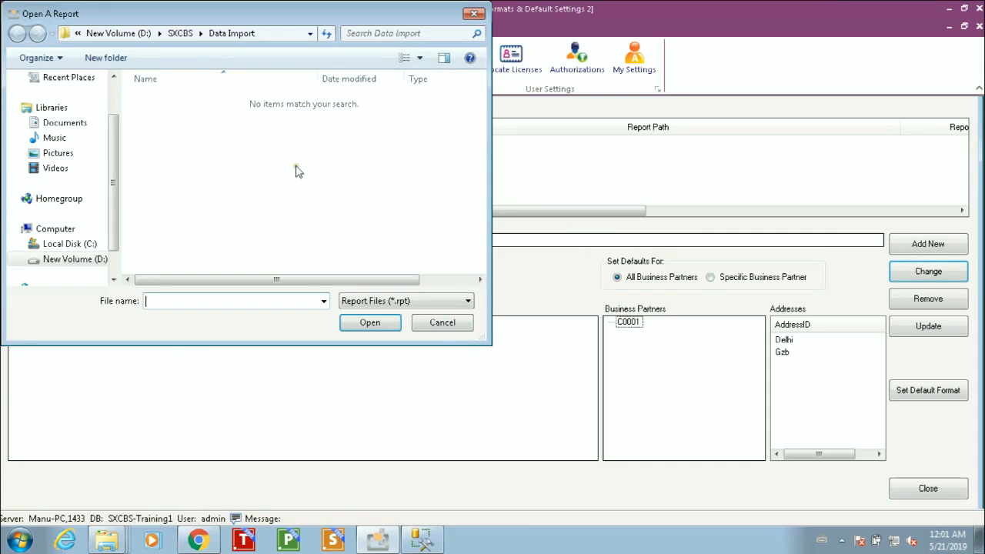
click(396, 299)
click(397, 300)
click(180, 33)
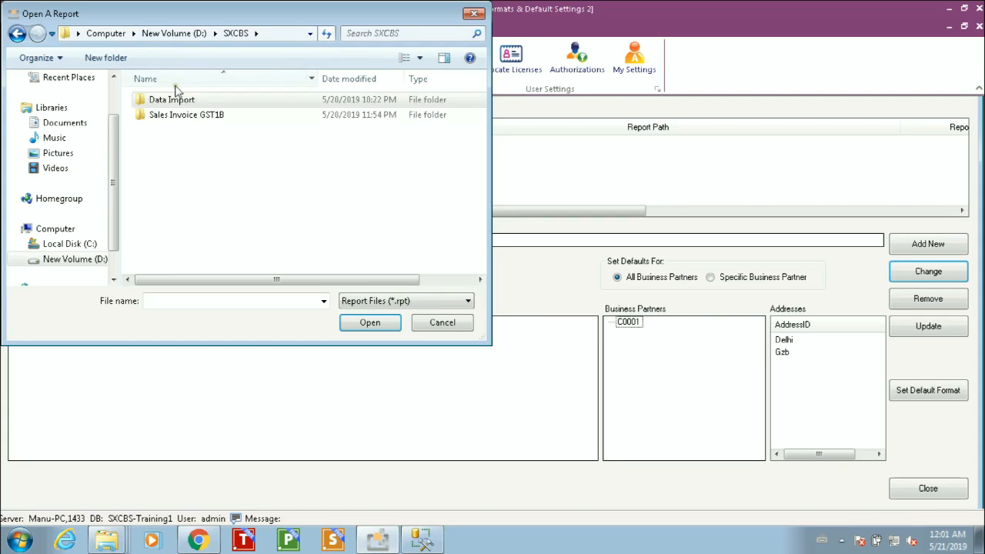
double_click(172, 116)
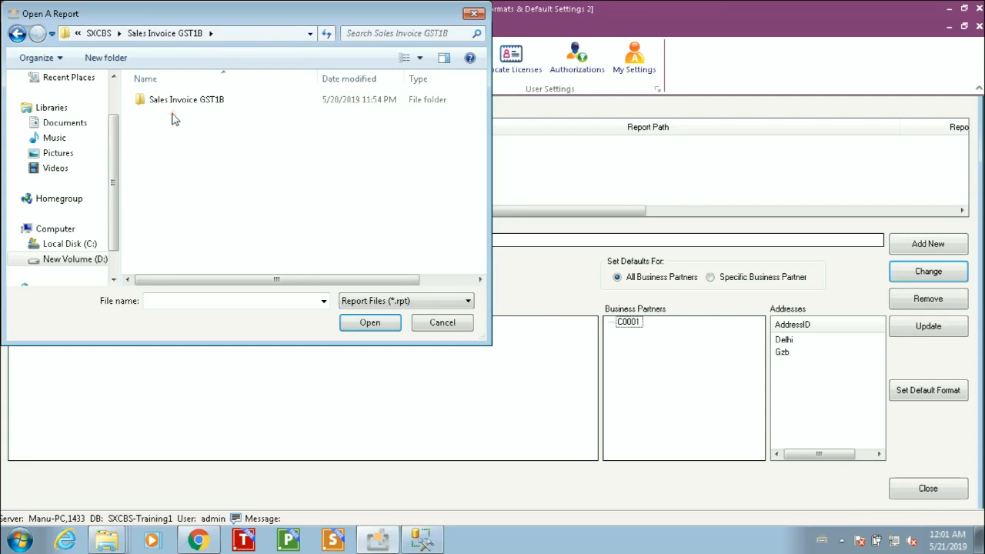
double_click(174, 106)
click(176, 103)
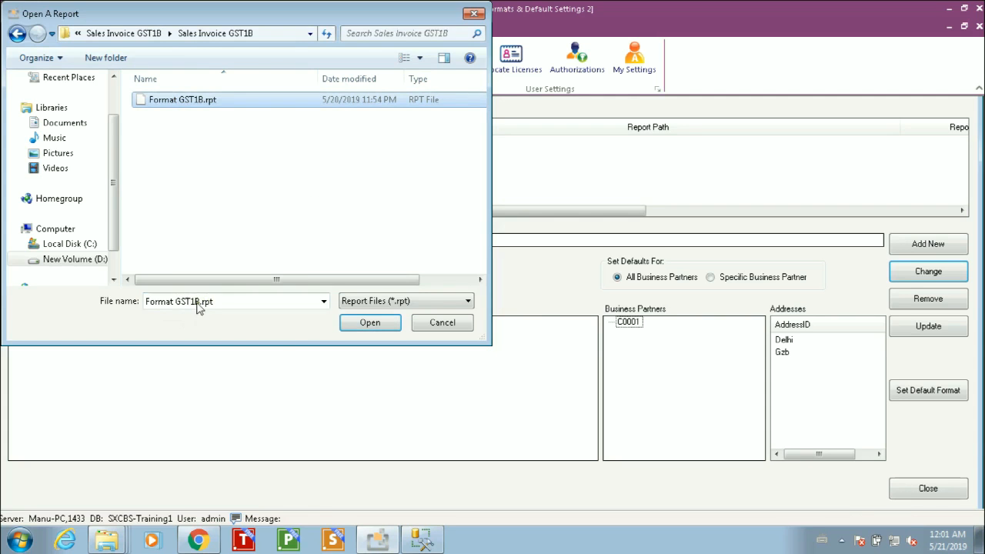
click(363, 324)
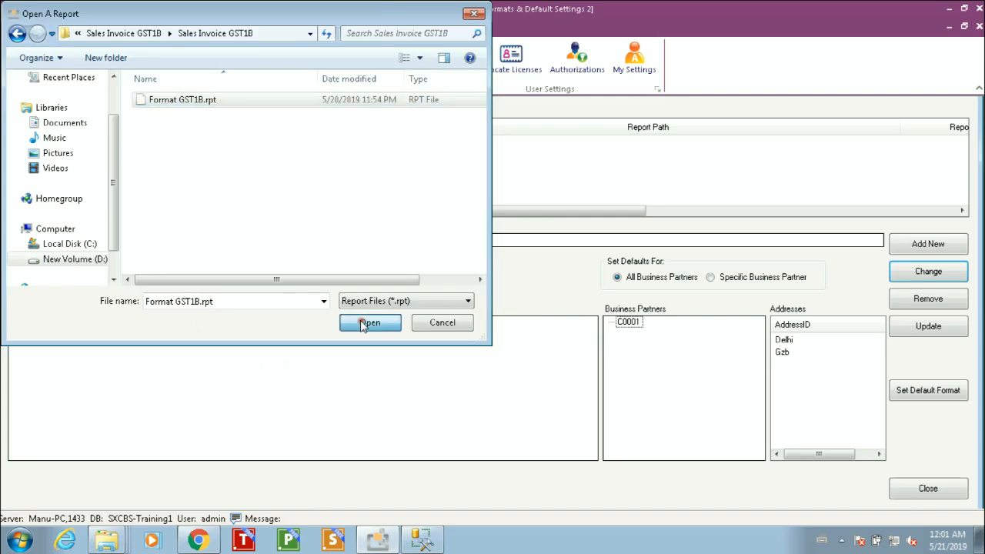
click(922, 328)
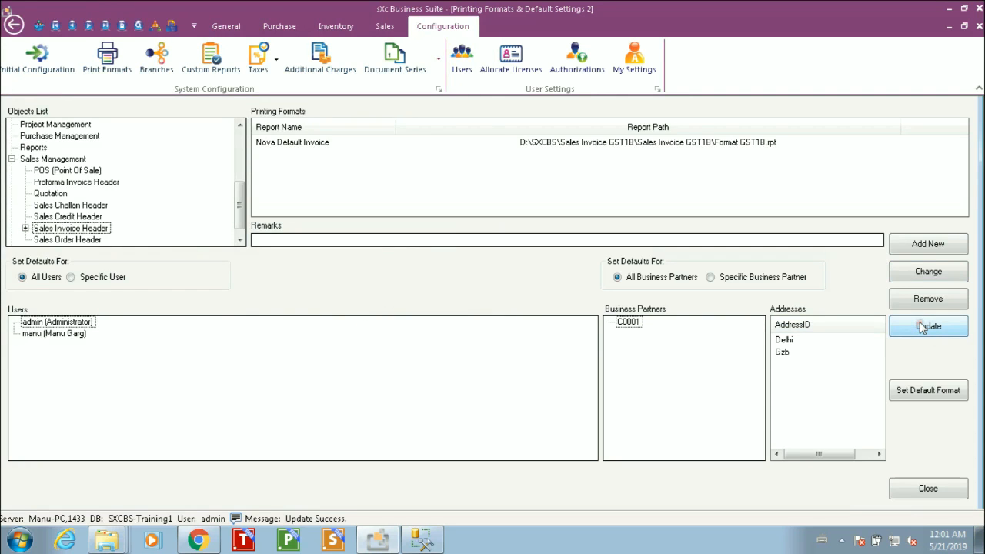
click(668, 147)
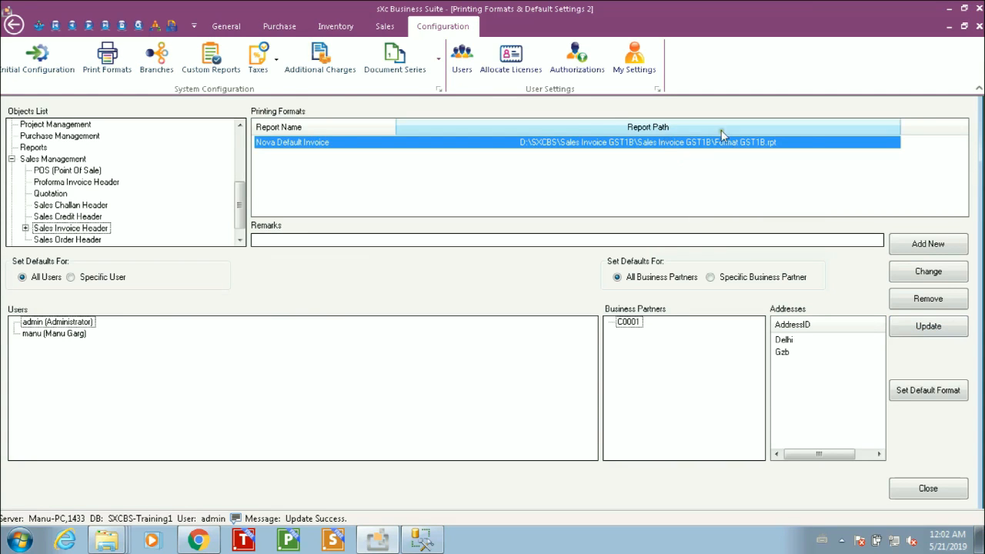